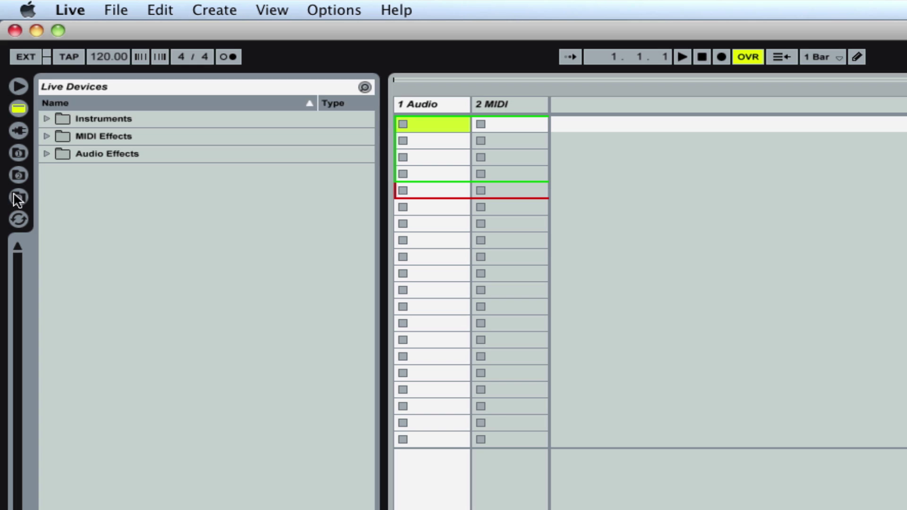
Expand Instruments, MIDI Effects and Audio Effects, then open Analog > Drums
{"action": "left_click", "coordinate": [59, 119]}
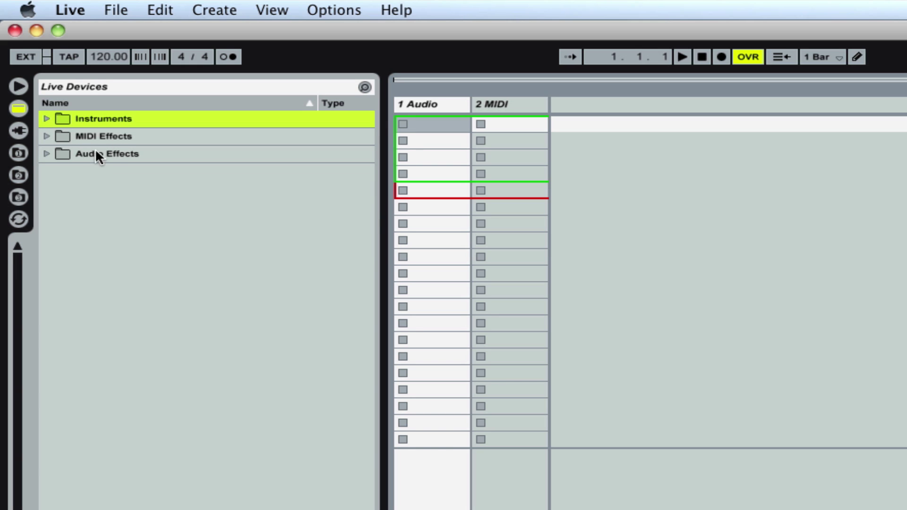
{"action": "left_click", "coordinate": [45, 119]}
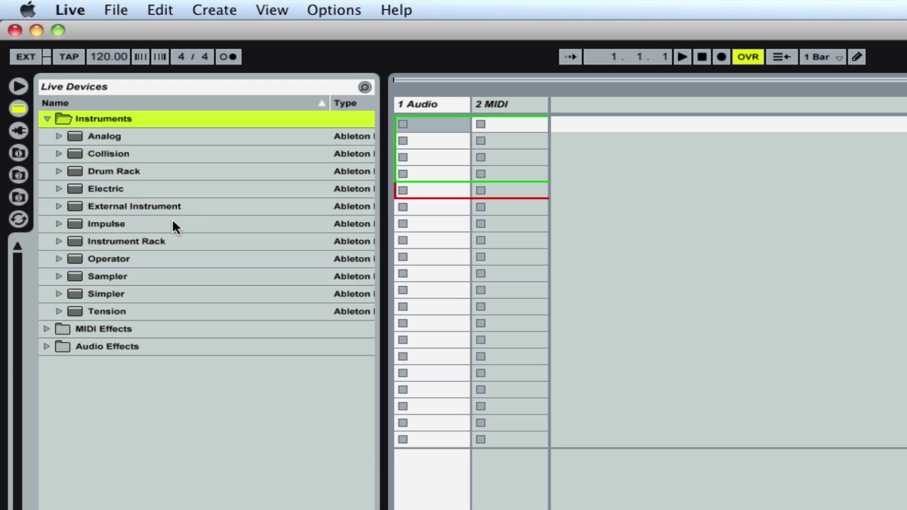
{"action": "left_click", "coordinate": [47, 328]}
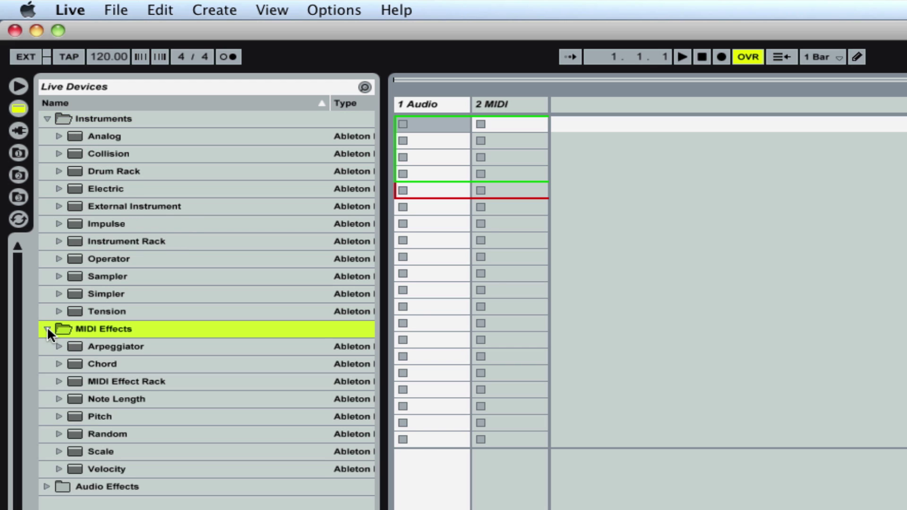
{"action": "left_click", "coordinate": [42, 485]}
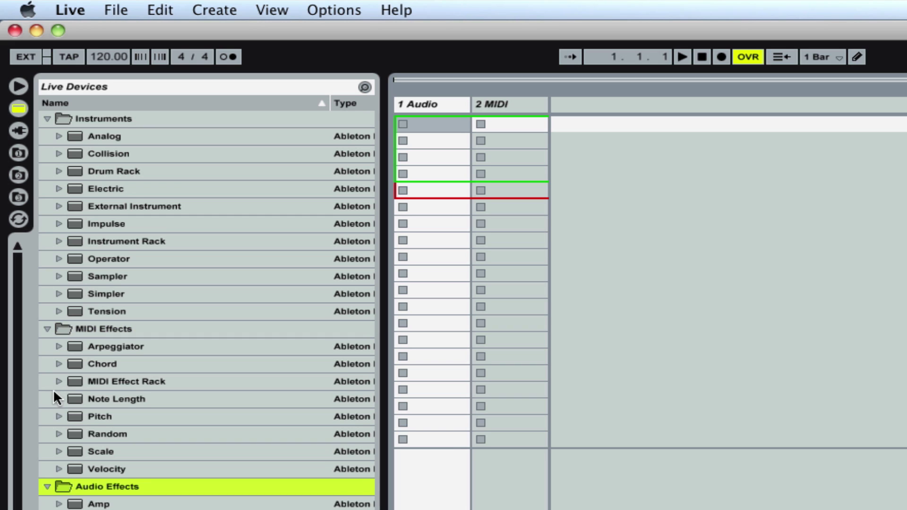
{"action": "left_click", "coordinate": [59, 137]}
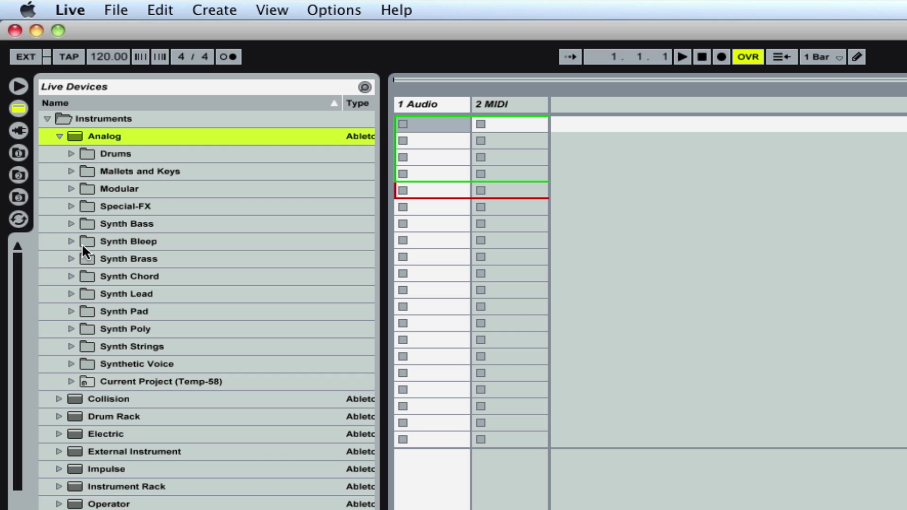
{"action": "left_click", "coordinate": [71, 154]}
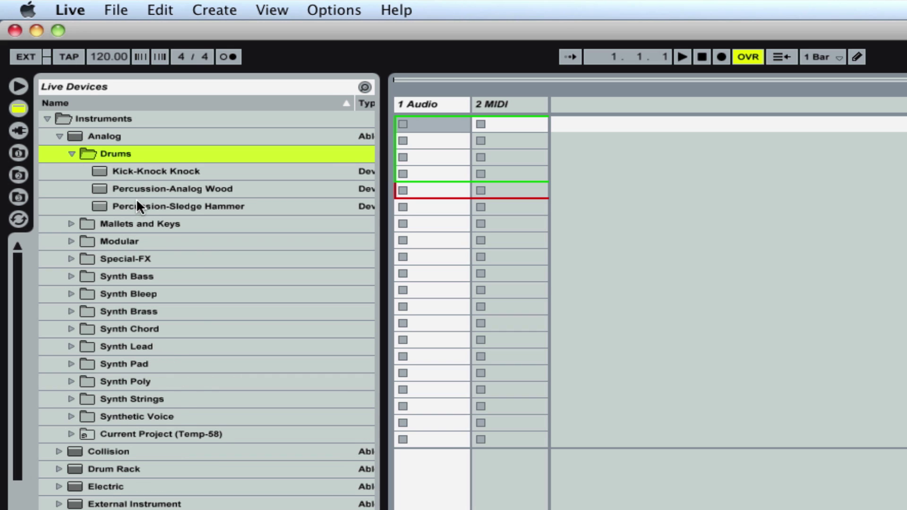
Select the Kick-Knock Knock preset, collapse Analog, and expand Drum Rack to its kit folders
{"action": "left_click", "coordinate": [128, 172]}
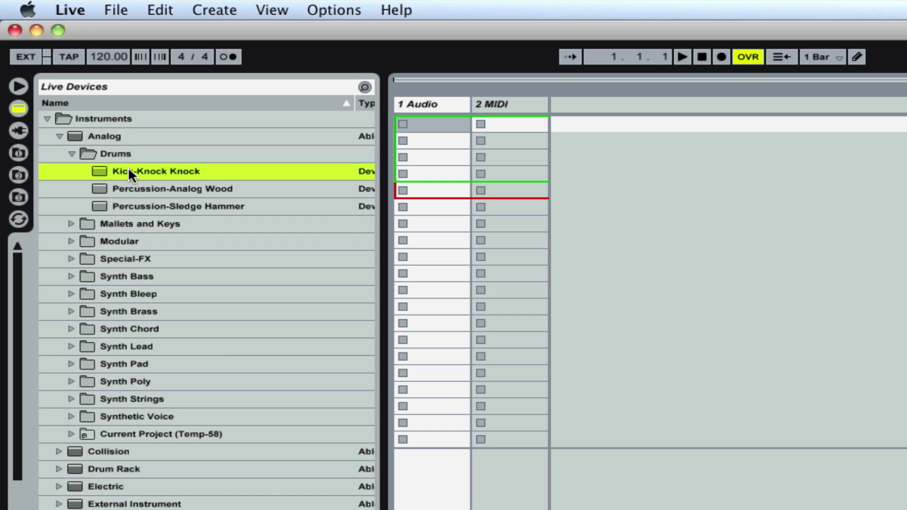
{"action": "key", "text": "Left"}
{"action": "key", "text": "Left"}
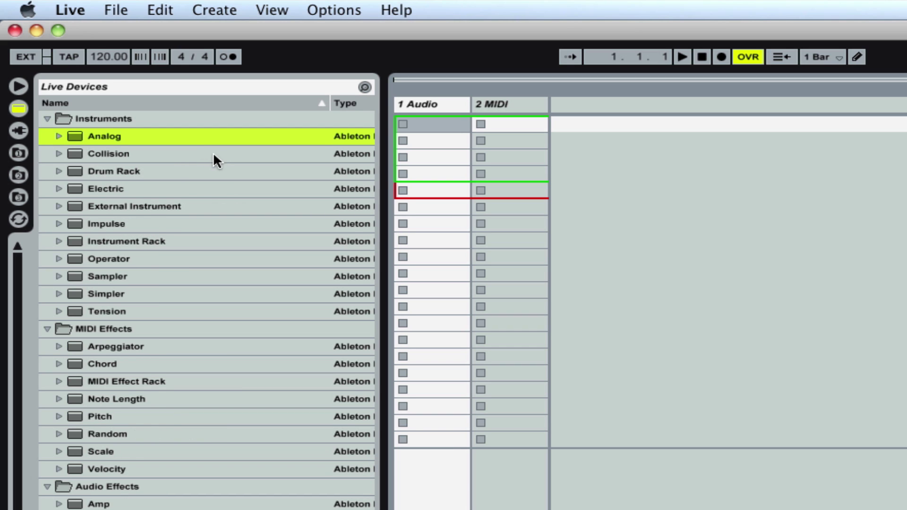
{"action": "left_click", "coordinate": [59, 171]}
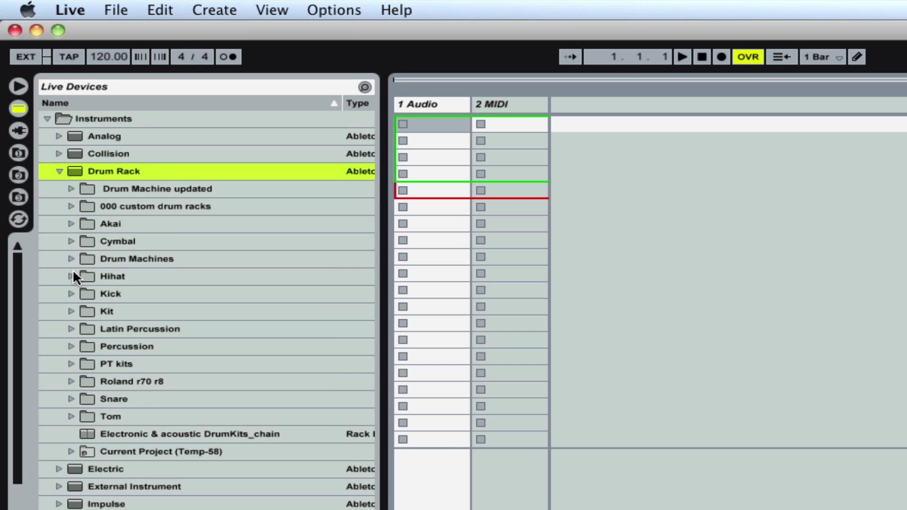
{"action": "key", "text": "Down"}
{"action": "key", "text": "Down"}
{"action": "key", "text": "Down"}
{"action": "key", "text": "Down"}
{"action": "key", "text": "Down"}
{"action": "key", "text": "Down"}
{"action": "key", "text": "Down"}
{"action": "key", "text": "Down"}
{"action": "key", "text": "Down"}
{"action": "key", "text": "Down"}
{"action": "key", "text": "Down"}
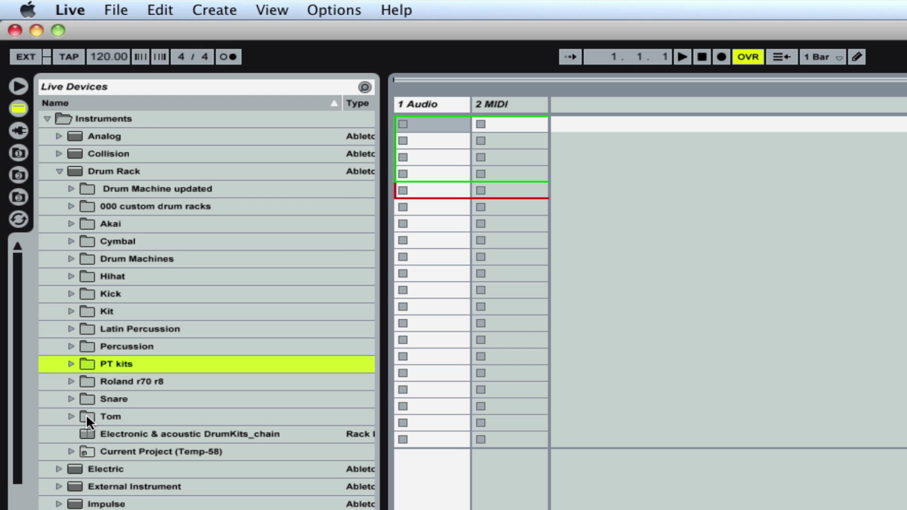
{"action": "key", "text": "Left"}
{"action": "key", "text": "Left"}
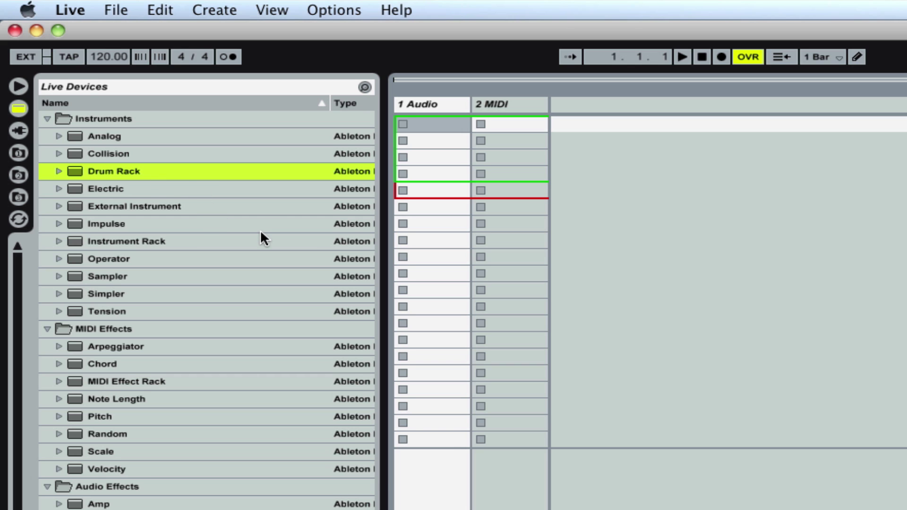
{"action": "scroll", "coordinate": [256, 220], "scroll_direction": "down", "scroll_amount": 2}
{"action": "scroll", "coordinate": [256, 219], "scroll_direction": "up", "scroll_amount": 2}
{"action": "left_click", "coordinate": [59, 171]}
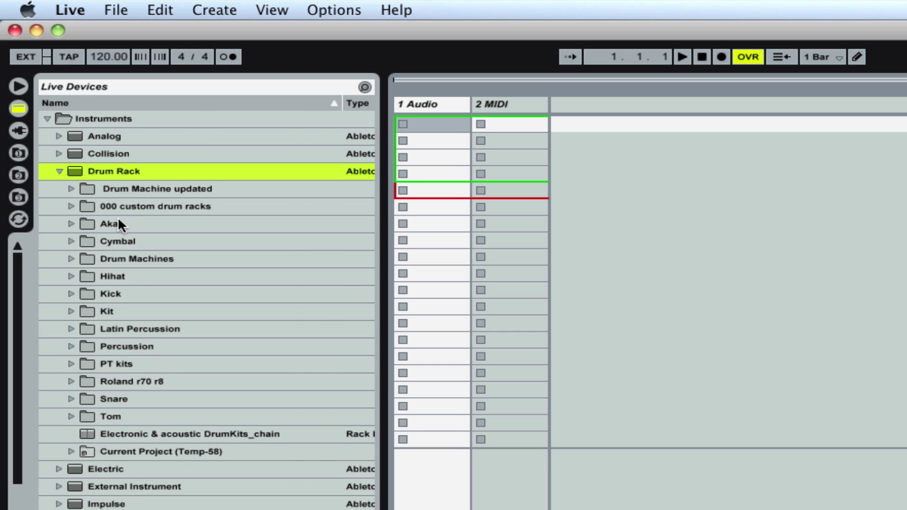
Browse the Plug-In Devices list and its VST folder, then collapse VST and Audio Units
{"action": "left_click", "coordinate": [18, 130]}
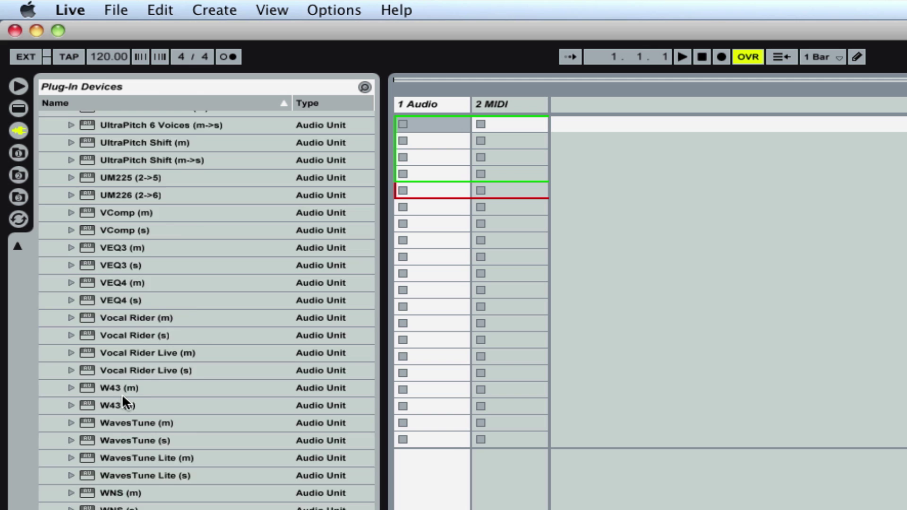
{"action": "key", "text": "Left"}
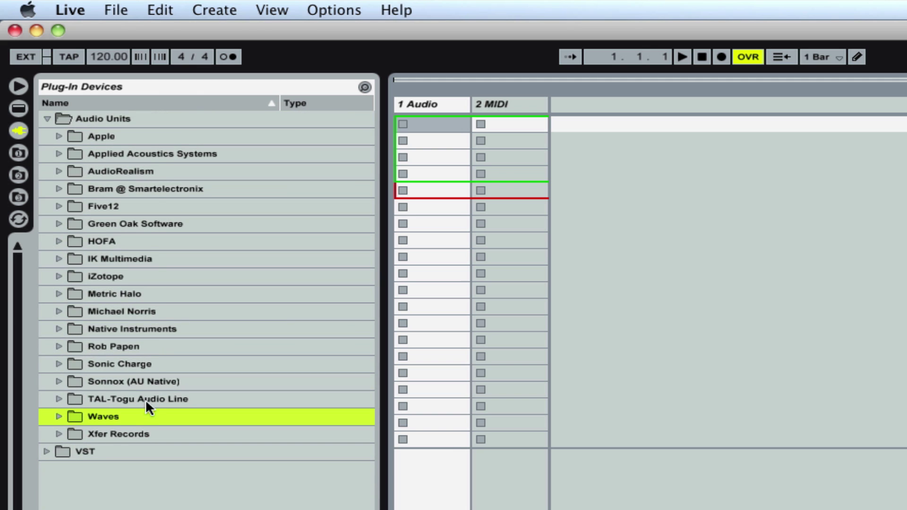
{"action": "left_click", "coordinate": [17, 108]}
{"action": "left_click", "coordinate": [18, 131]}
{"action": "left_click", "coordinate": [45, 450]}
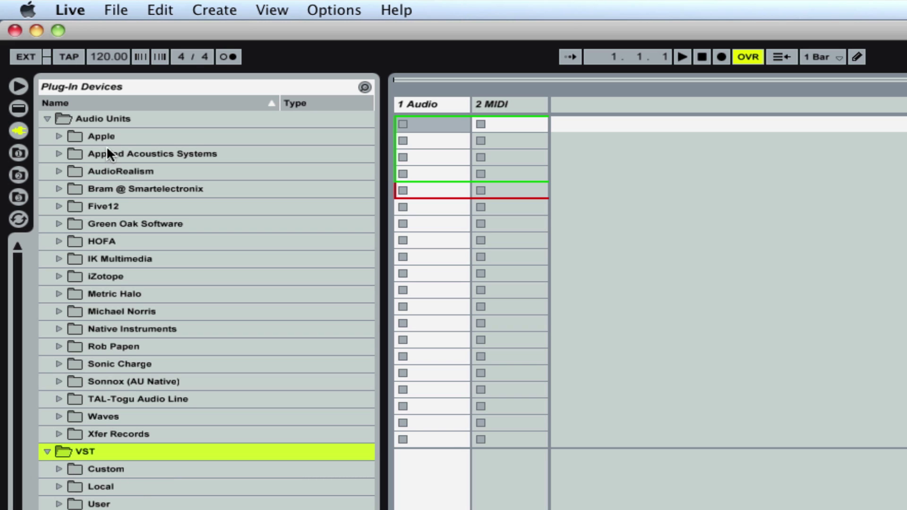
{"action": "left_click", "coordinate": [47, 451]}
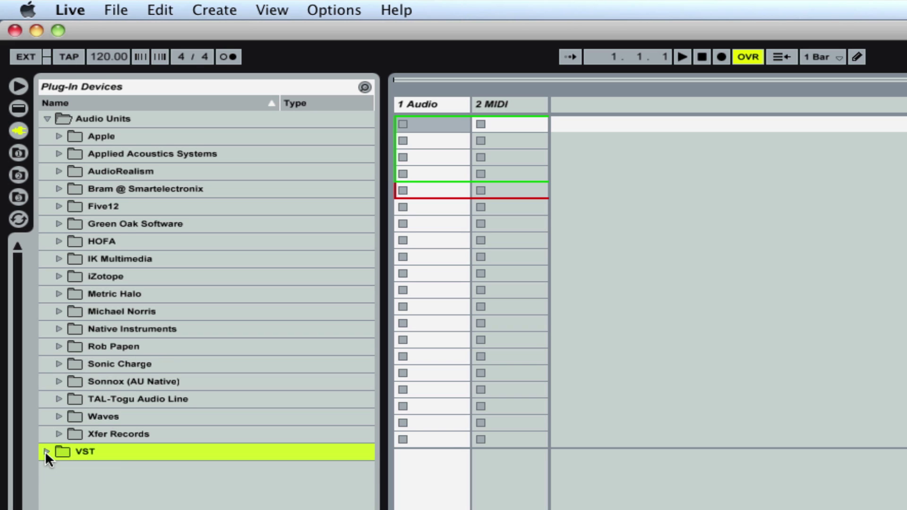
{"action": "left_click", "coordinate": [45, 118]}
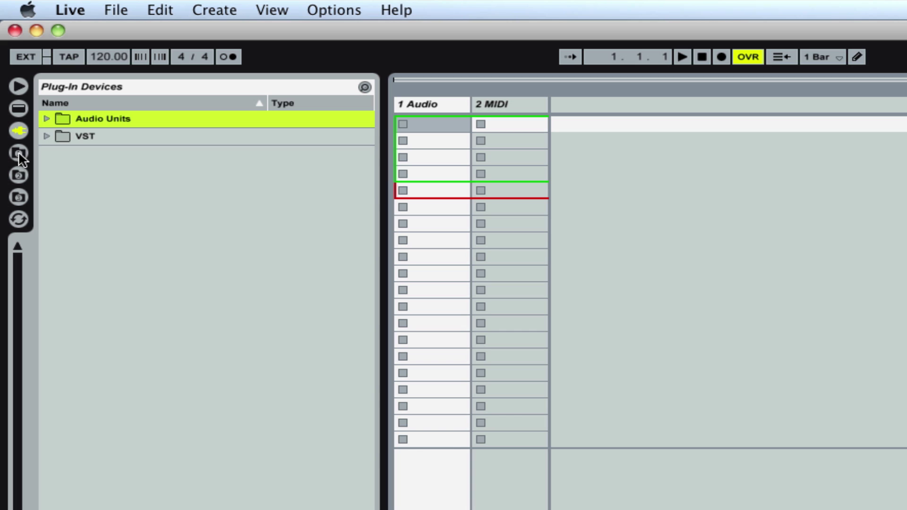
Show All Volumes and expand the ableton library folder
{"action": "left_click", "coordinate": [18, 153]}
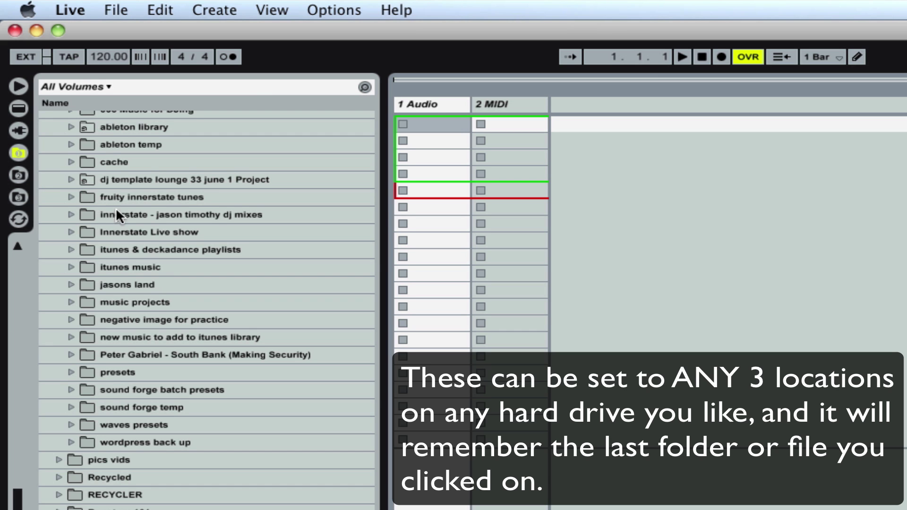
{"action": "scroll", "coordinate": [140, 245], "scroll_direction": "up", "scroll_amount": 5}
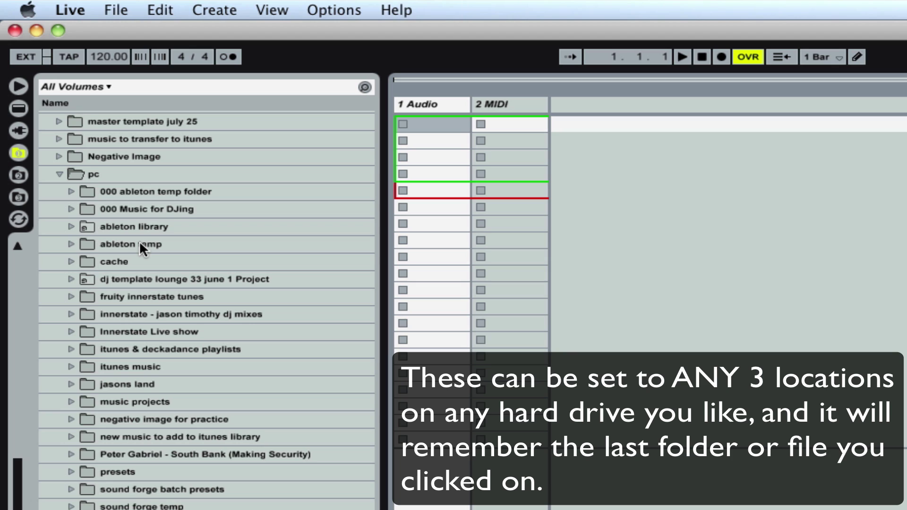
{"action": "left_click", "coordinate": [124, 221]}
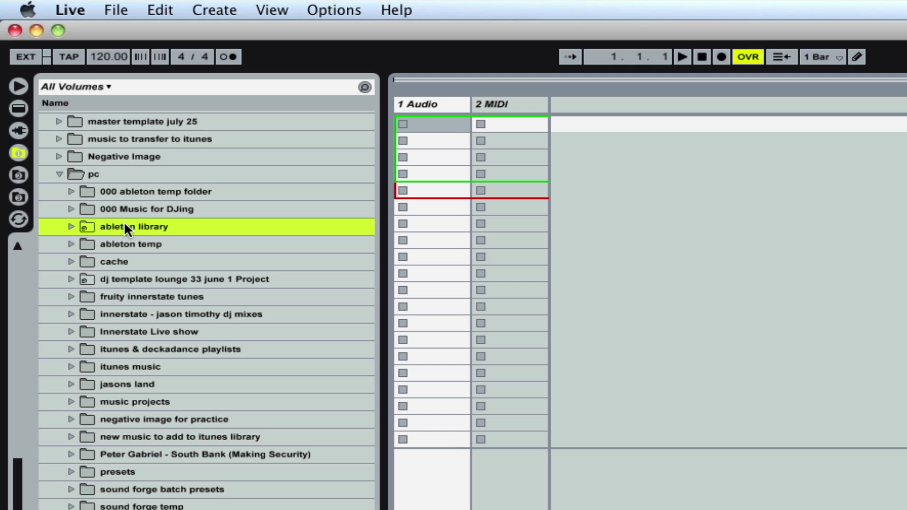
{"action": "left_click", "coordinate": [71, 226]}
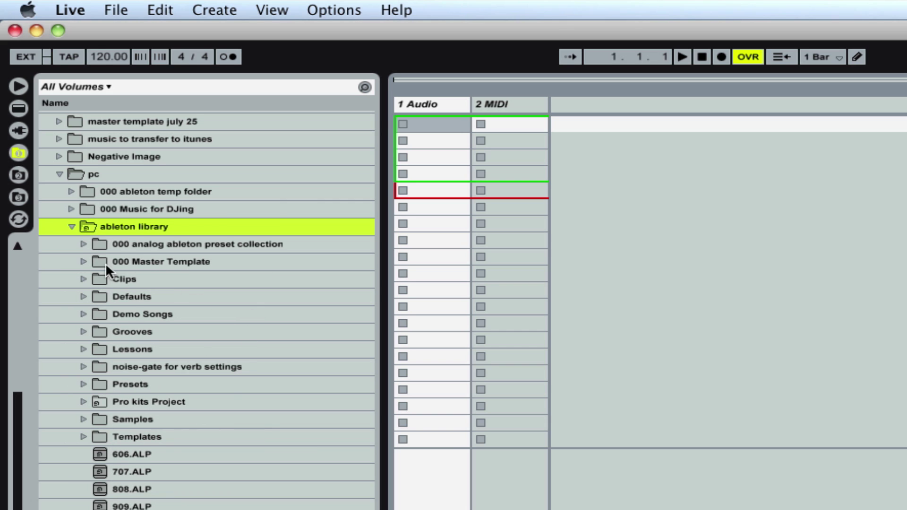
Browse Presets > Instruments > Drum Rack in the library, then return to Live Devices
{"action": "left_click", "coordinate": [134, 424]}
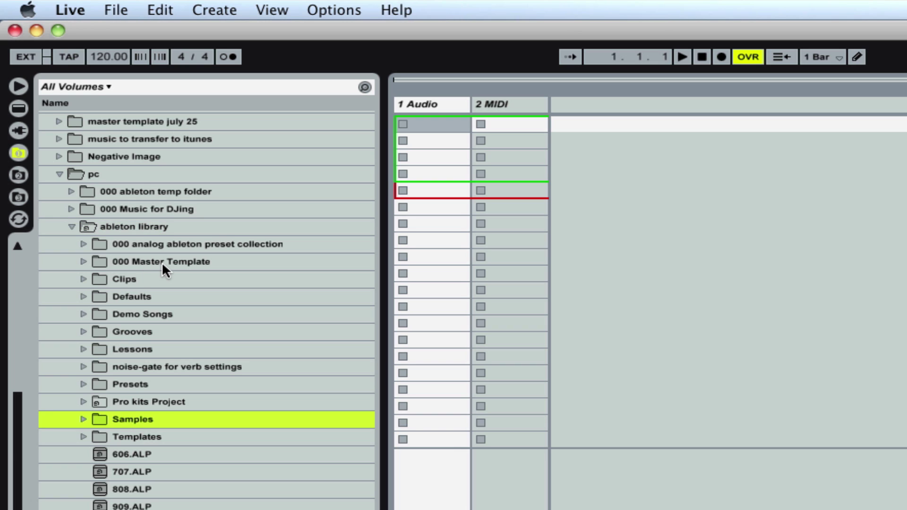
{"action": "left_click", "coordinate": [82, 384]}
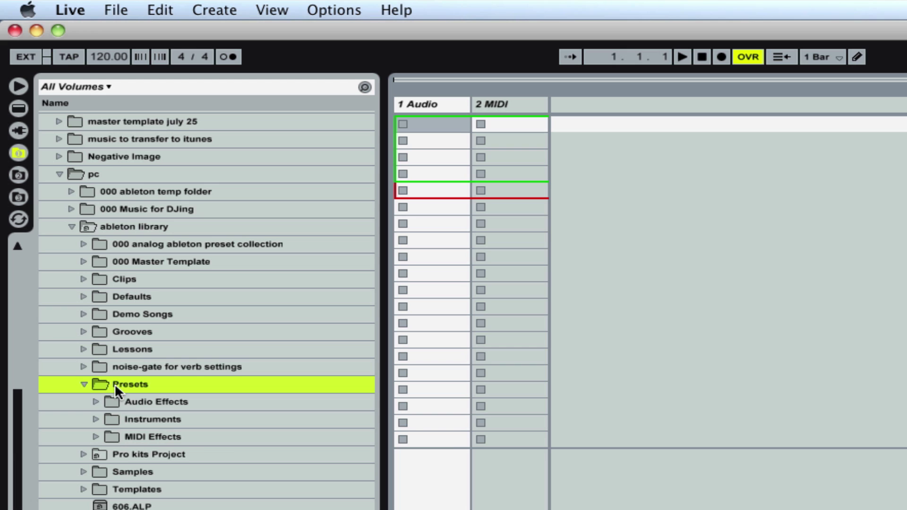
{"action": "left_click", "coordinate": [95, 419]}
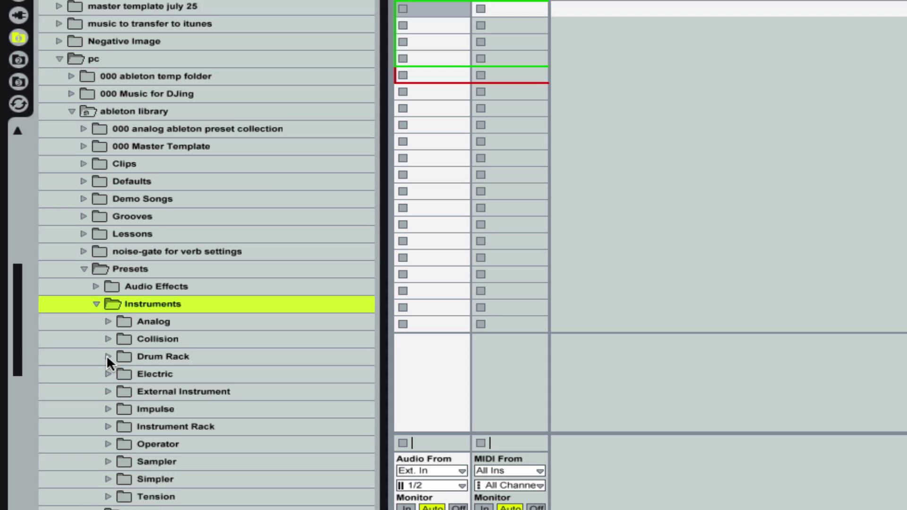
{"action": "left_click", "coordinate": [108, 356]}
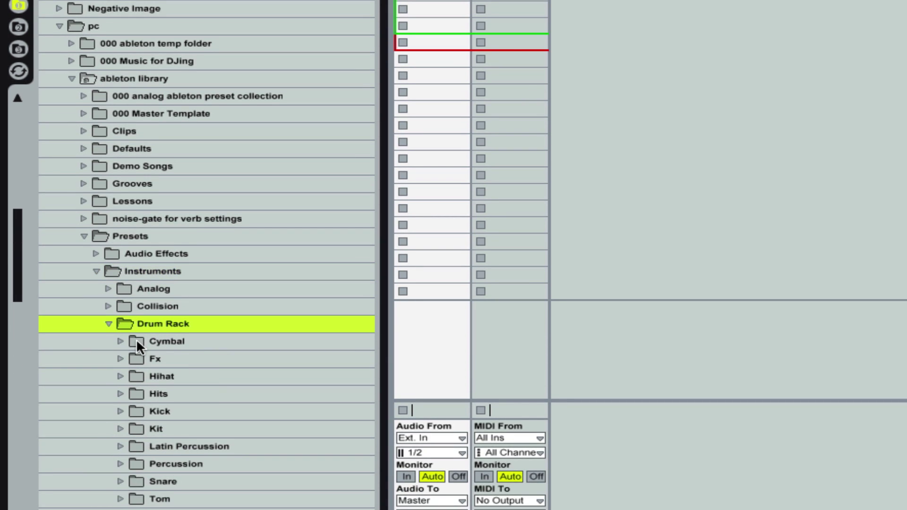
{"action": "left_click", "coordinate": [108, 324]}
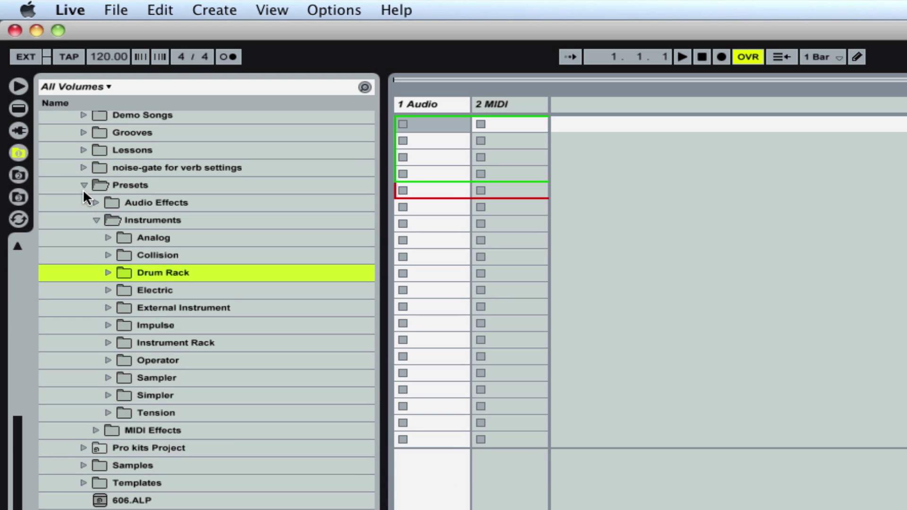
{"action": "left_click", "coordinate": [18, 108]}
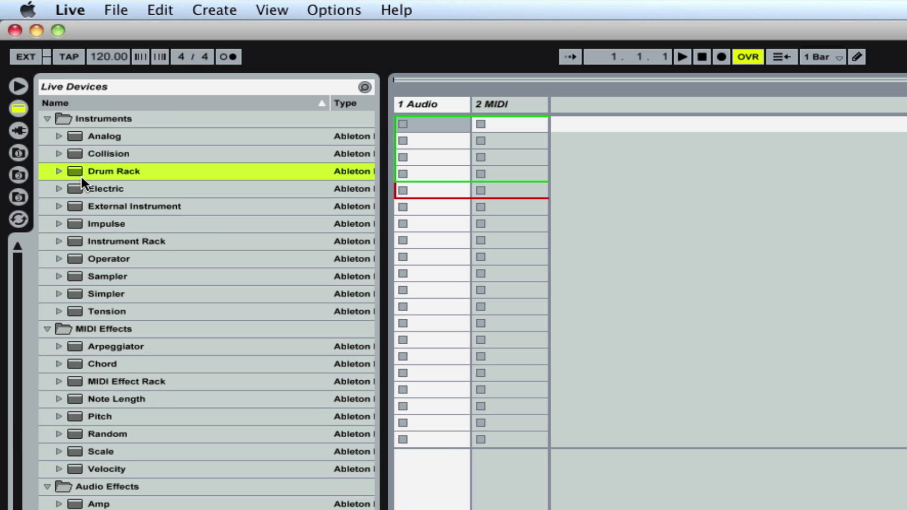
Load Drum Rack onto the 2 MIDI track and select the device
{"action": "left_click_drag", "start_coordinate": [73, 172], "coordinate": [518, 101]}
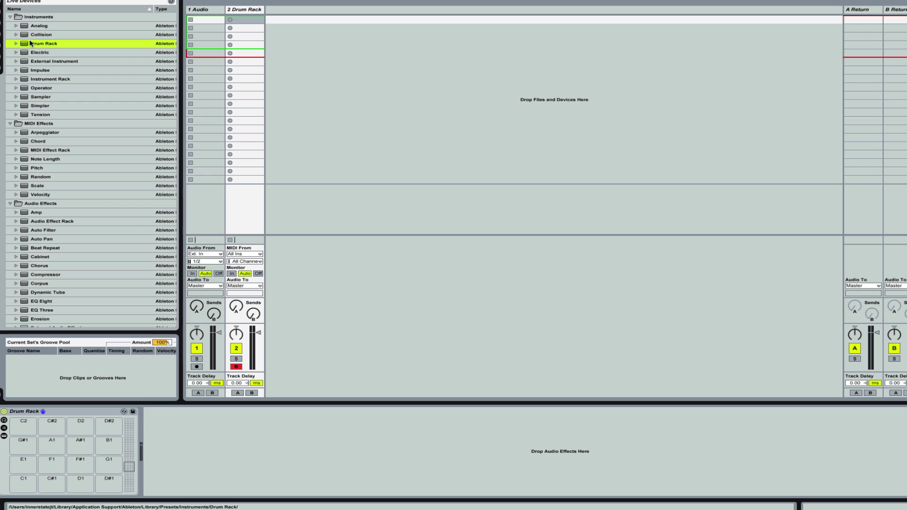
{"action": "left_click", "coordinate": [66, 411]}
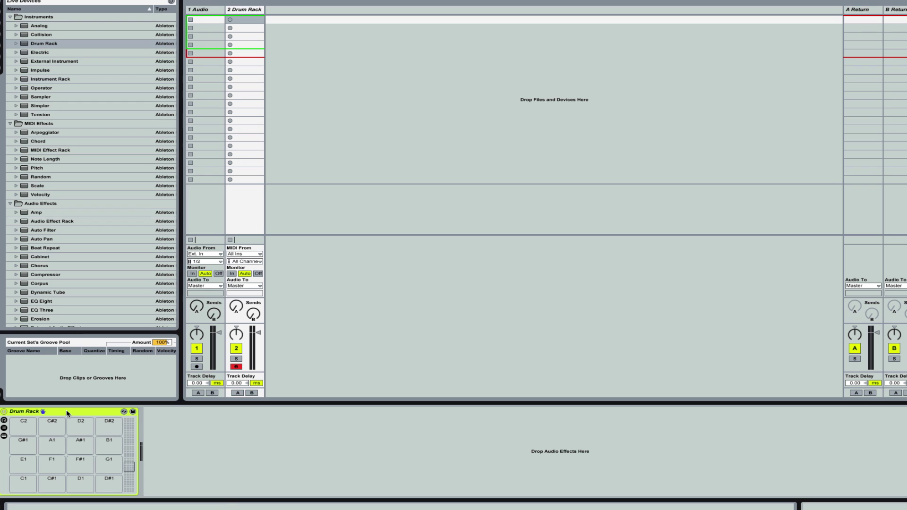
Keep the Drum Rack name unchanged and expand Drum Machine updated and 000 custom drum racks
{"action": "key", "text": "ctrl+r"}
{"action": "left_click", "coordinate": [63, 414]}
{"action": "left_click", "coordinate": [25, 46]}
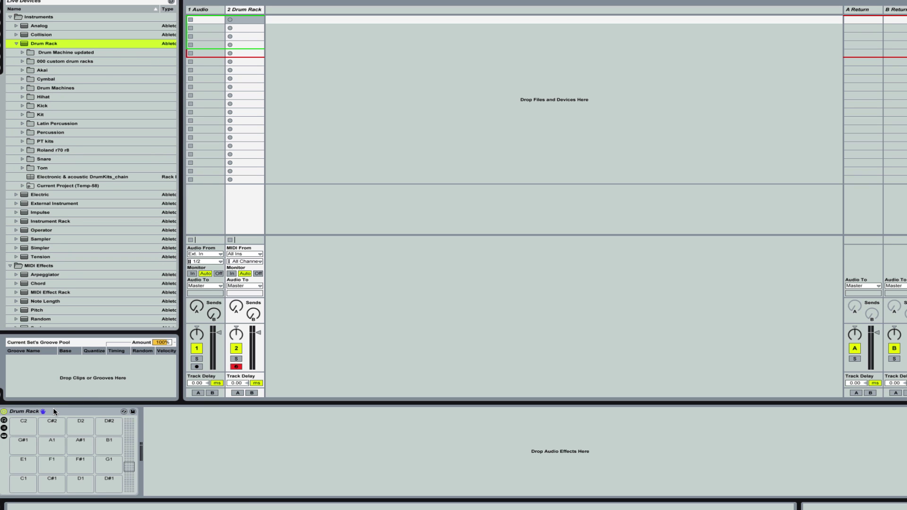
{"action": "left_click", "coordinate": [65, 415]}
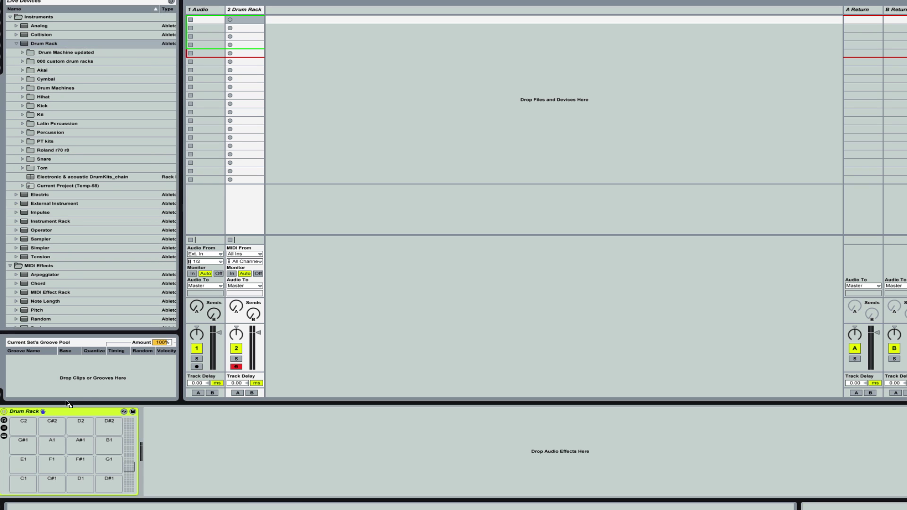
{"action": "left_click", "coordinate": [66, 55]}
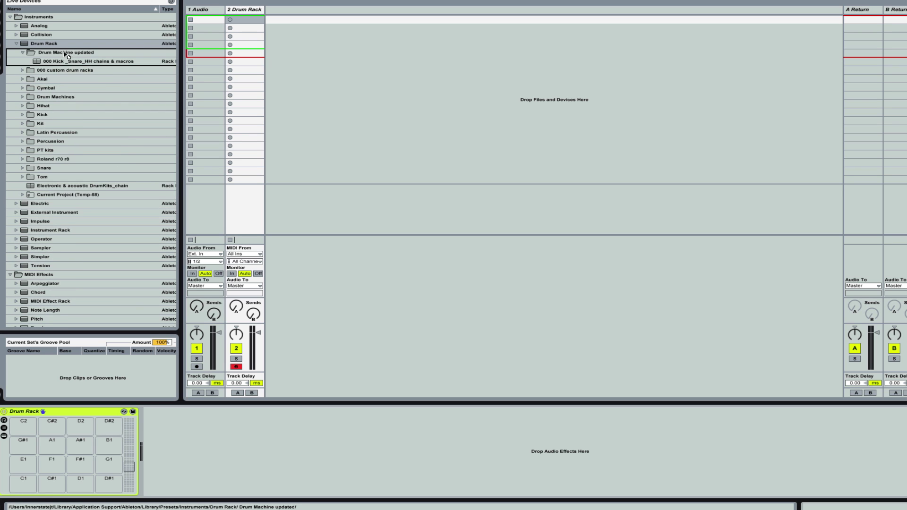
{"action": "left_click", "coordinate": [46, 72]}
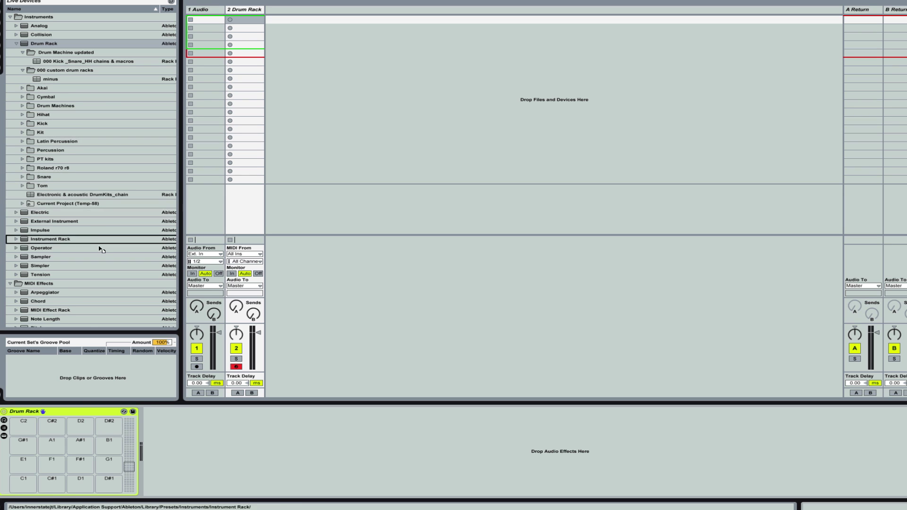
Drag tech house beat 1 from Clips > 000 Custom tech house onto a new track and play it
{"action": "left_click", "coordinate": [2, 35]}
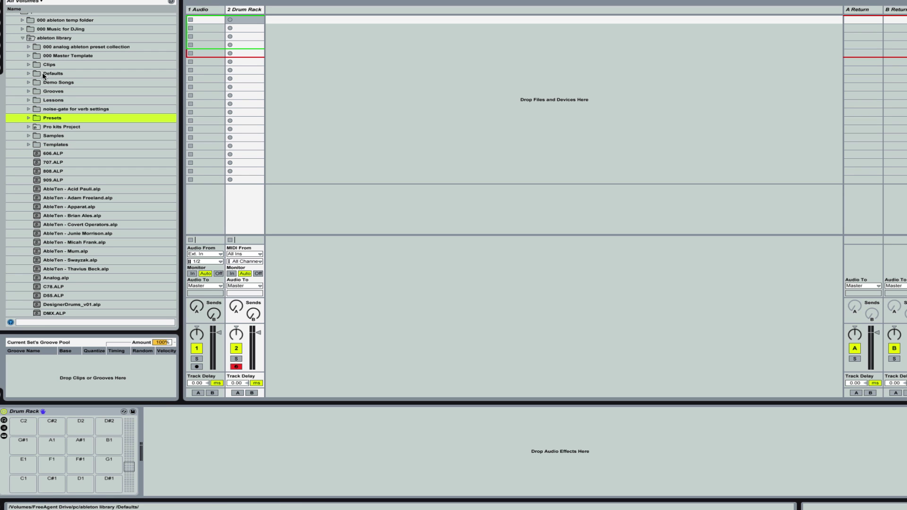
{"action": "left_click", "coordinate": [27, 64]}
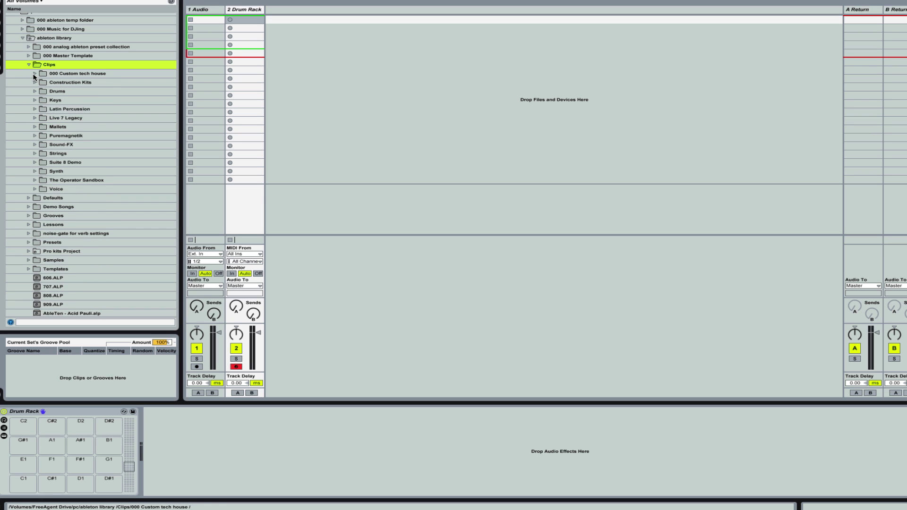
{"action": "left_click", "coordinate": [34, 77]}
{"action": "left_click", "coordinate": [52, 188]}
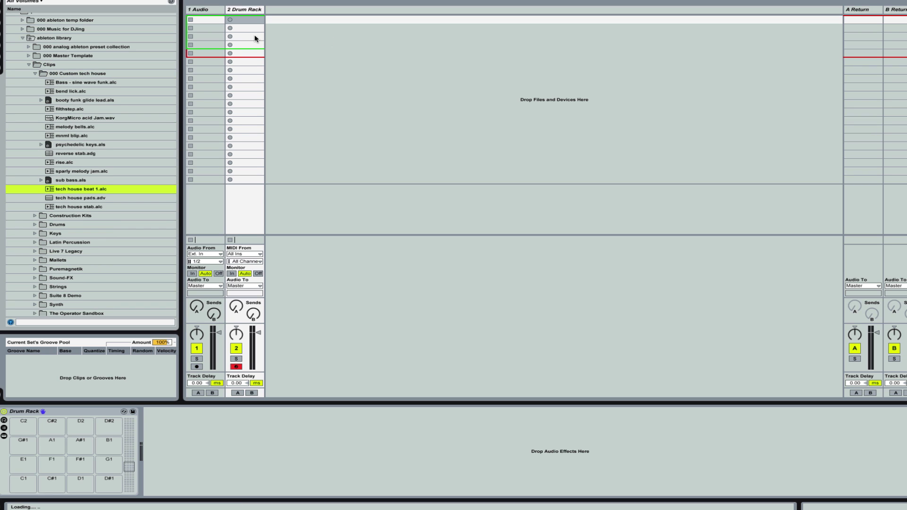
{"action": "left_click_drag", "start_coordinate": [289, 13], "coordinate": [289, 23]}
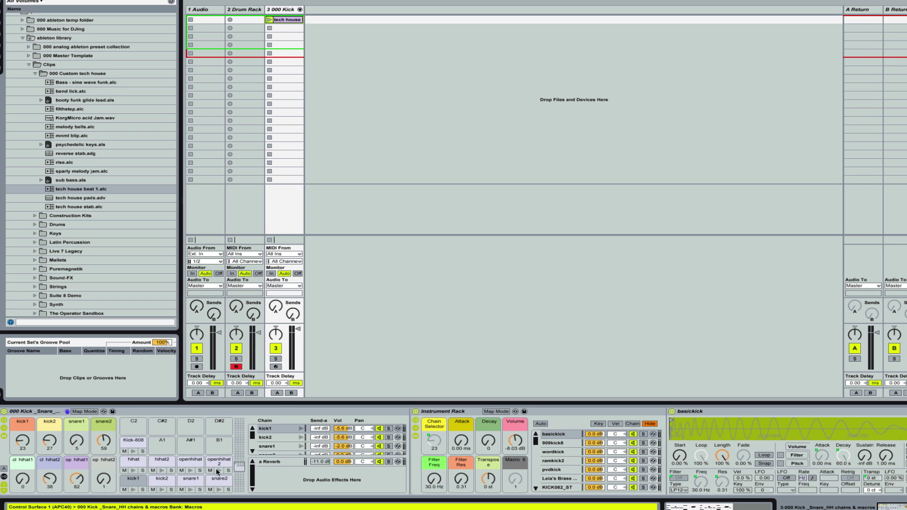
{"action": "left_click", "coordinate": [271, 20]}
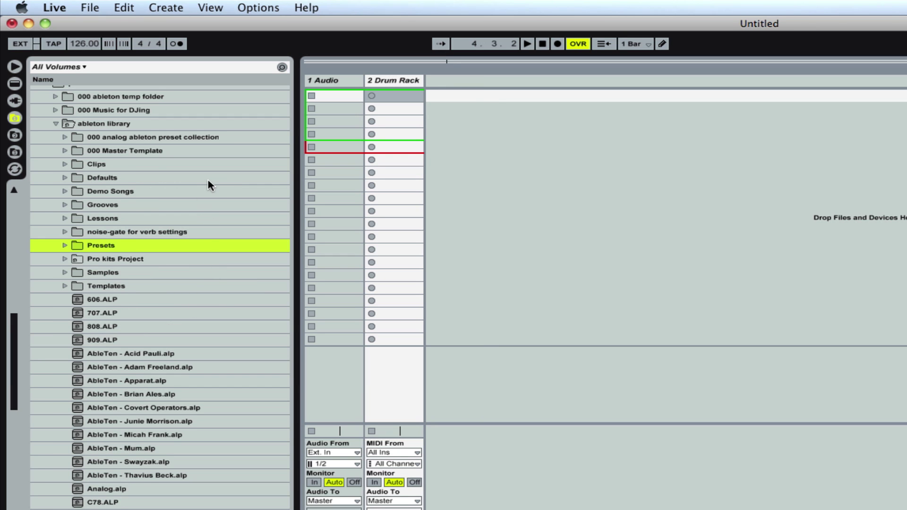
Expand the library's Samples folder, peeking into Components and innerstate samples and closing them again
{"action": "scroll", "coordinate": [208, 184], "scroll_direction": "down", "scroll_amount": 3}
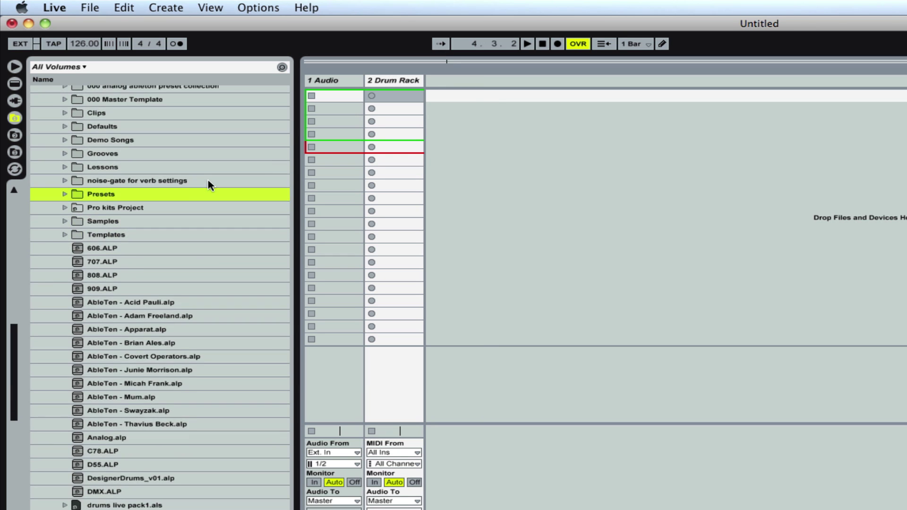
{"action": "left_click", "coordinate": [106, 222]}
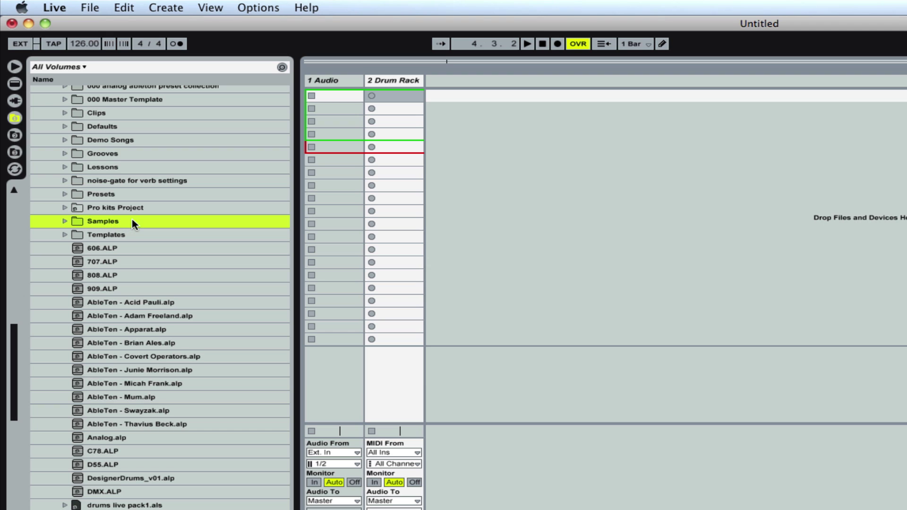
{"action": "left_click", "coordinate": [65, 222]}
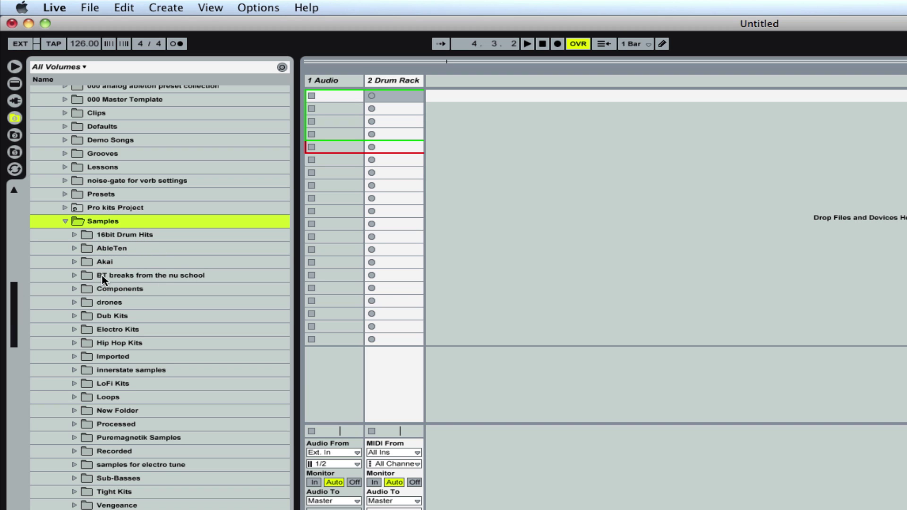
{"action": "left_click", "coordinate": [88, 292]}
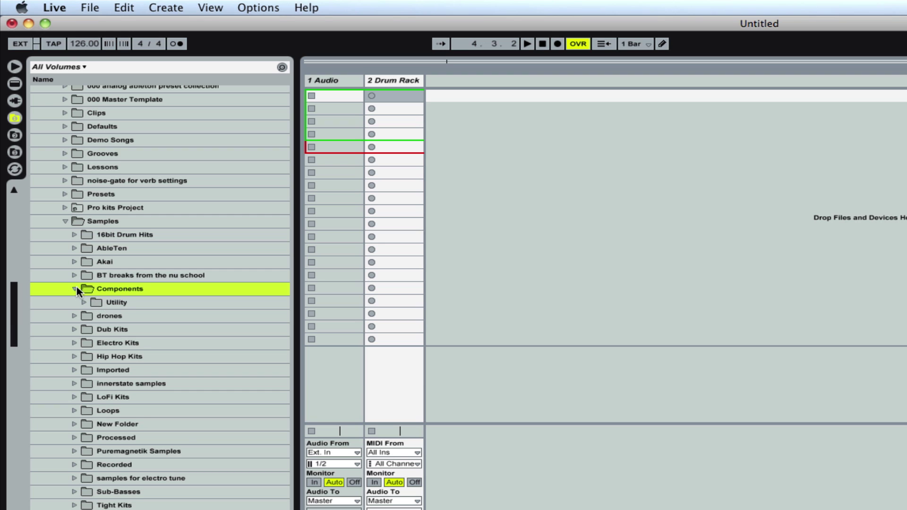
{"action": "left_click", "coordinate": [76, 289]}
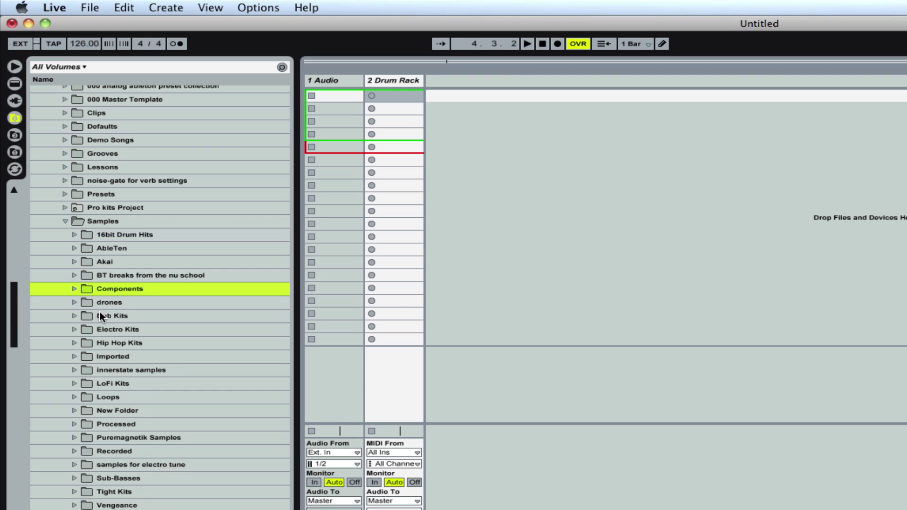
{"action": "scroll", "coordinate": [120, 350], "scroll_direction": "down", "scroll_amount": 3}
{"action": "left_click", "coordinate": [120, 281]}
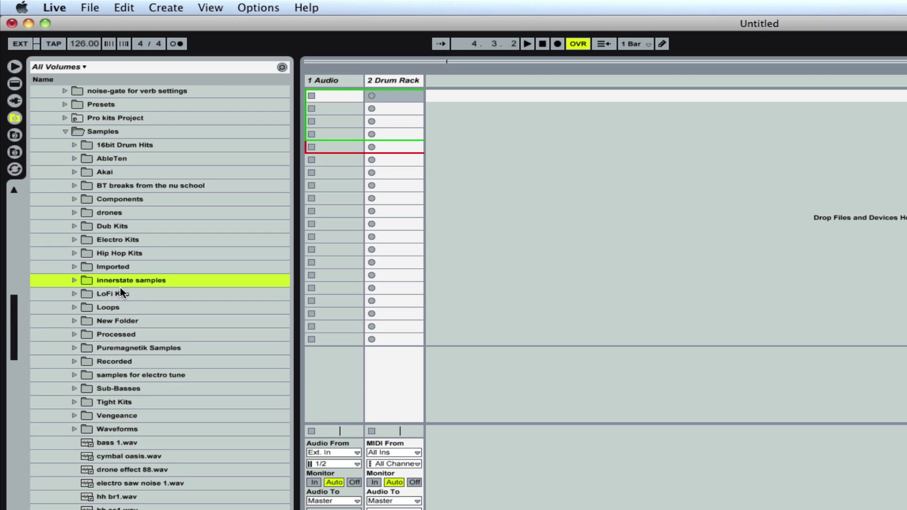
{"action": "left_click", "coordinate": [74, 281]}
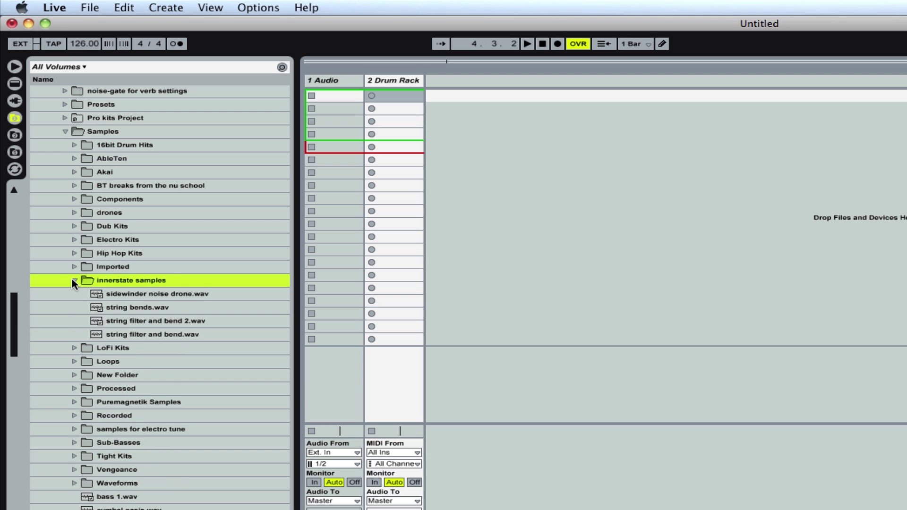
{"action": "left_click", "coordinate": [74, 281]}
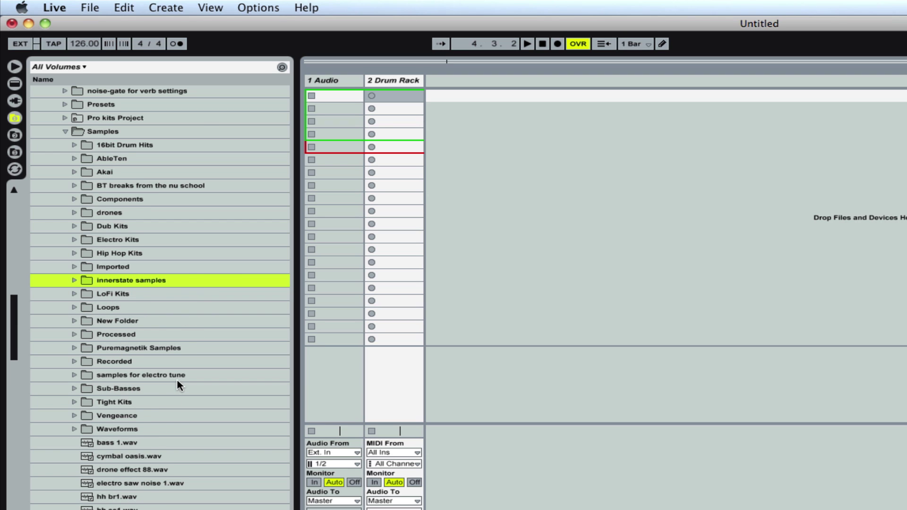
Scroll through the expanded Samples folder's contents
{"action": "scroll", "coordinate": [177, 382], "scroll_direction": "down", "scroll_amount": 5}
{"action": "scroll", "coordinate": [204, 392], "scroll_direction": "down", "scroll_amount": 20}
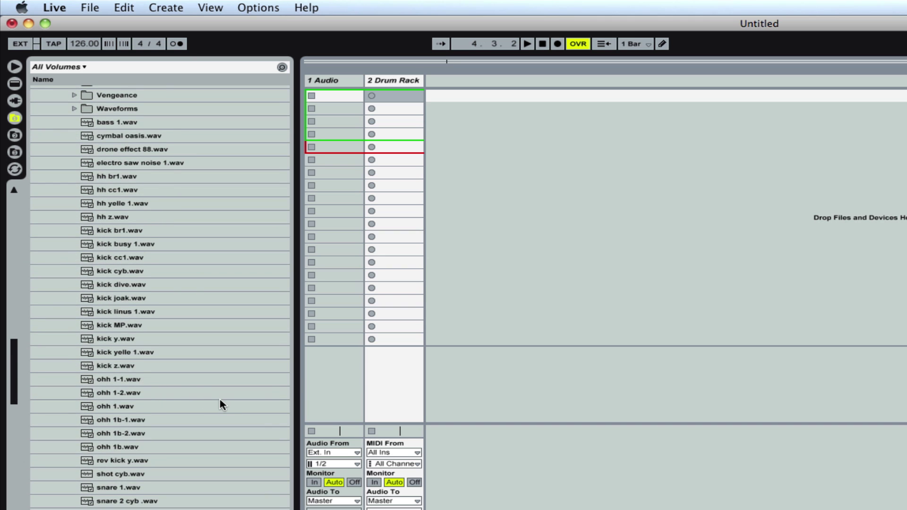
{"action": "scroll", "coordinate": [219, 398], "scroll_direction": "down", "scroll_amount": 20}
{"action": "scroll", "coordinate": [199, 392], "scroll_direction": "up", "scroll_amount": 2}
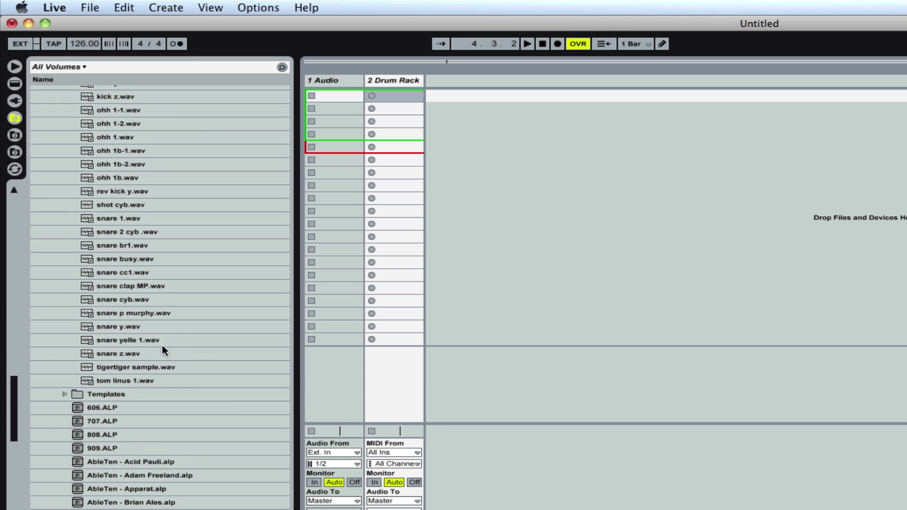
{"action": "scroll", "coordinate": [184, 344], "scroll_direction": "up", "scroll_amount": 18}
{"action": "scroll", "coordinate": [184, 346], "scroll_direction": "up", "scroll_amount": 9}
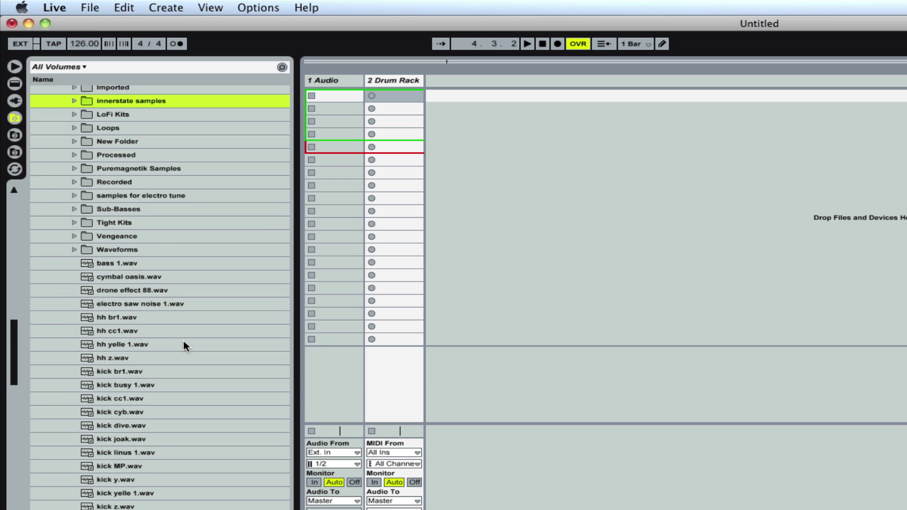
{"action": "scroll", "coordinate": [184, 346], "scroll_direction": "up", "scroll_amount": 5}
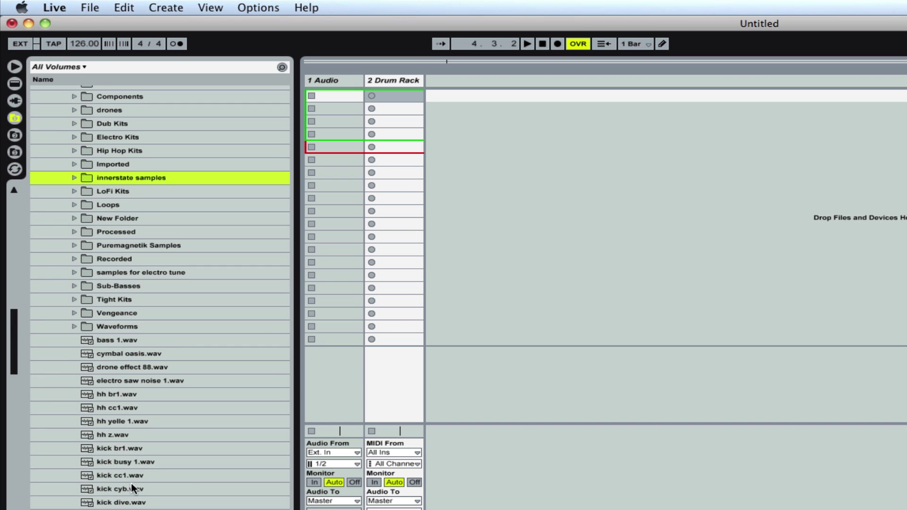
{"action": "scroll", "coordinate": [252, 259], "scroll_direction": "up", "scroll_amount": 8}
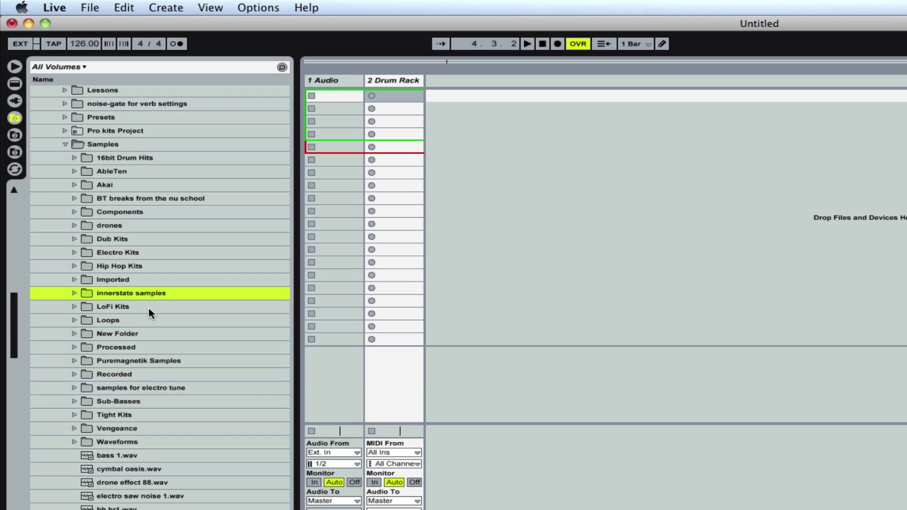
{"action": "scroll", "coordinate": [216, 388], "scroll_direction": "down", "scroll_amount": 2}
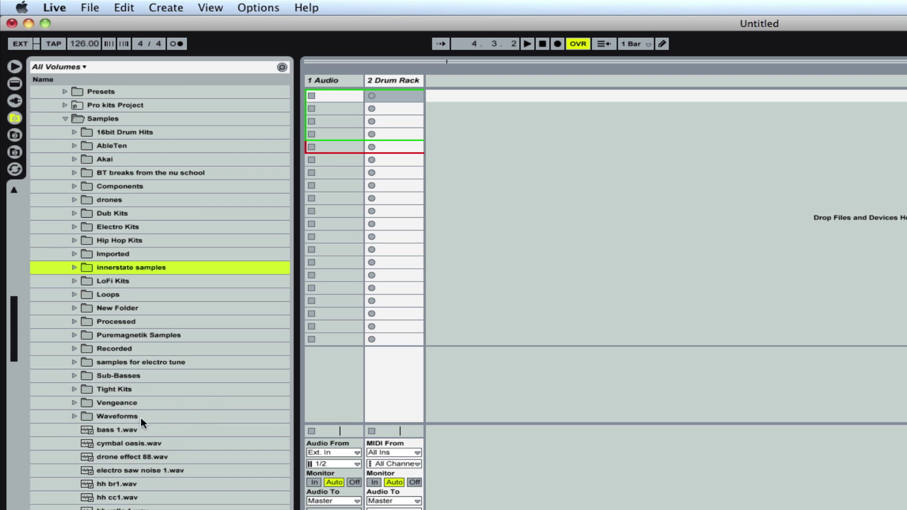
{"action": "scroll", "coordinate": [100, 413], "scroll_direction": "up", "scroll_amount": 6}
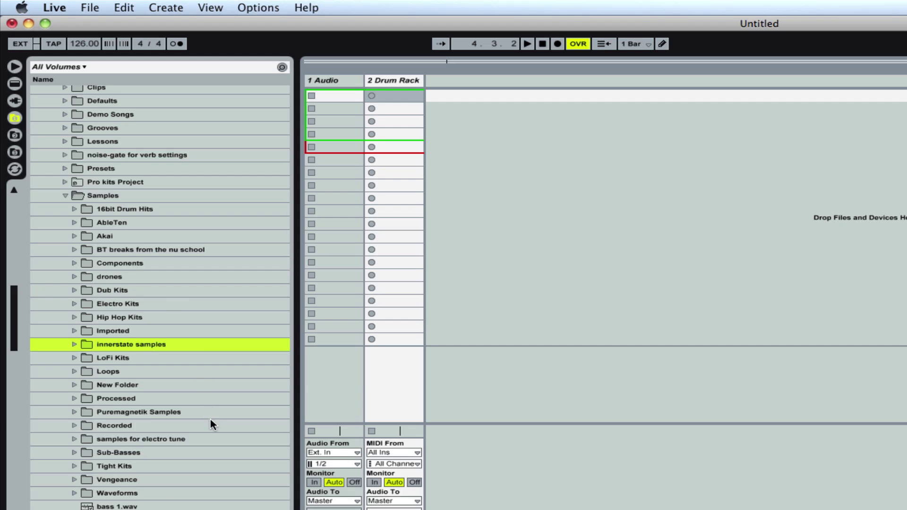
{"action": "scroll", "coordinate": [210, 418], "scroll_direction": "down", "scroll_amount": 10}
{"action": "scroll", "coordinate": [142, 307], "scroll_direction": "up", "scroll_amount": 10}
Collapse and re-expand Samples, then switch the browser to the external drive's folders
{"action": "left_click", "coordinate": [100, 221]}
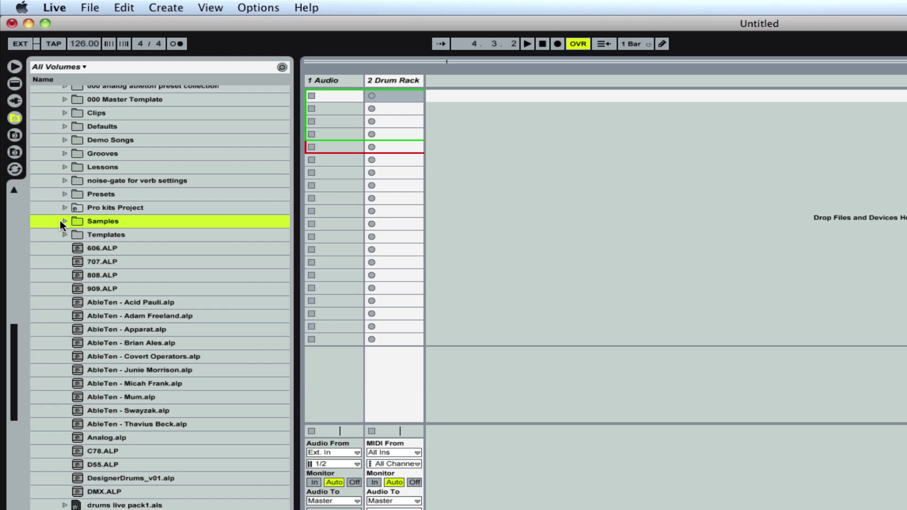
{"action": "left_click", "coordinate": [102, 222]}
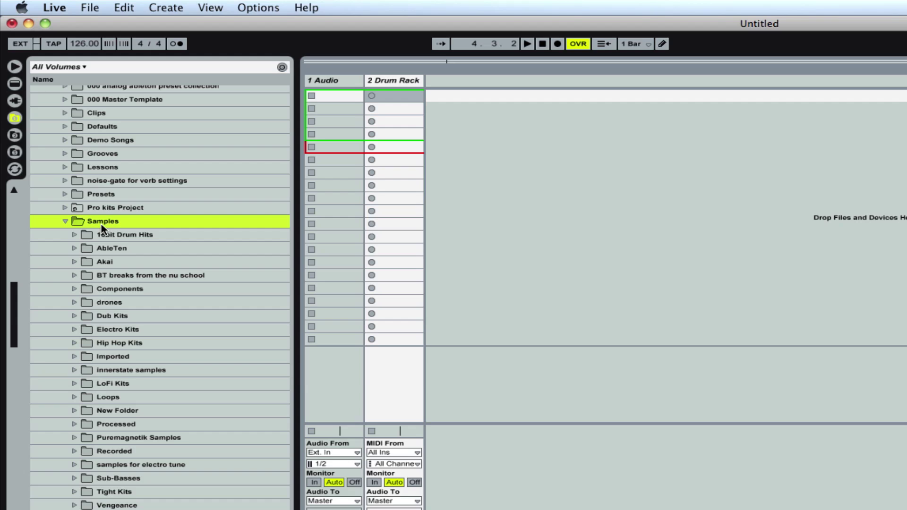
{"action": "left_click", "coordinate": [15, 151]}
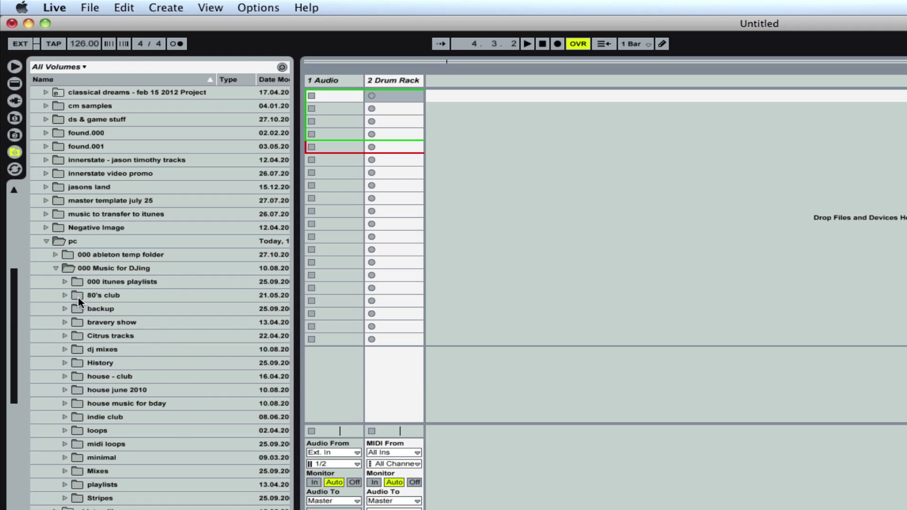
Select 000 Music for DJing, 80's club and bravery show, then expand bravery show's tracks
{"action": "left_click", "coordinate": [116, 272]}
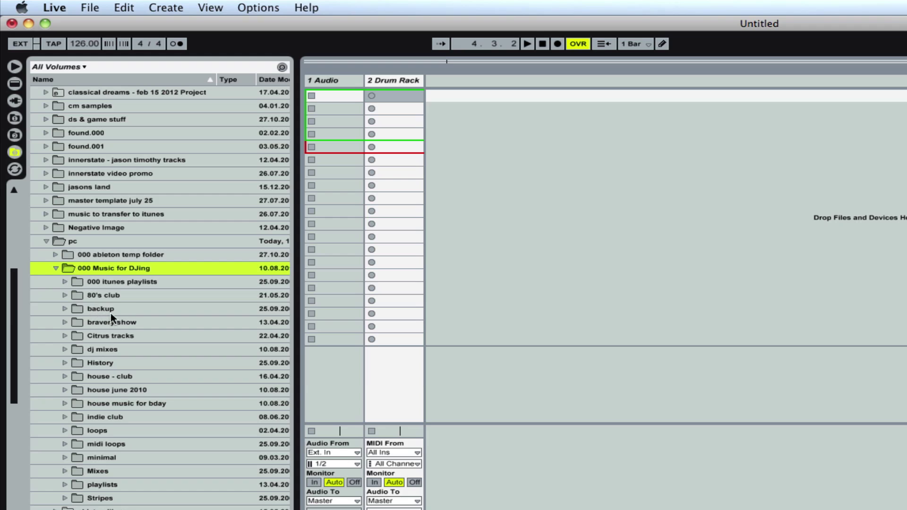
{"action": "left_click", "coordinate": [64, 297]}
{"action": "scroll", "coordinate": [108, 218], "scroll_direction": "down", "scroll_amount": 3}
{"action": "left_click", "coordinate": [118, 197]}
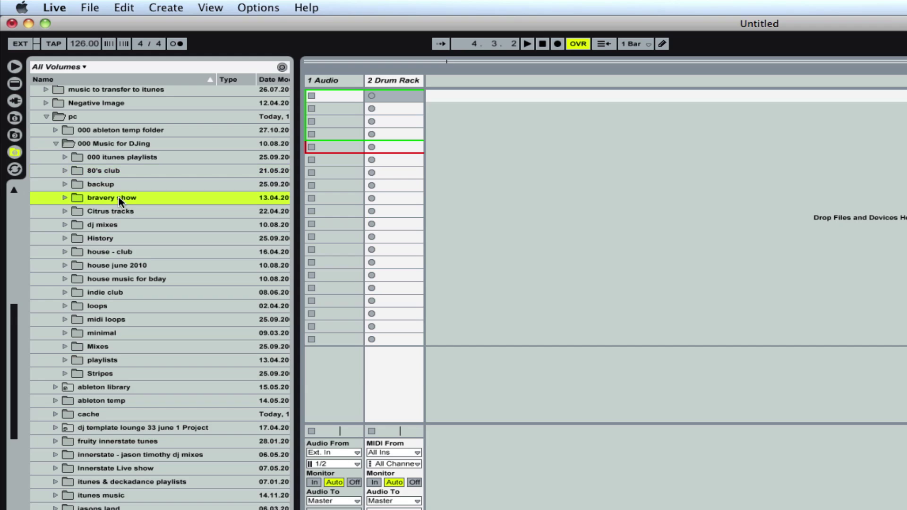
{"action": "left_click", "coordinate": [64, 198]}
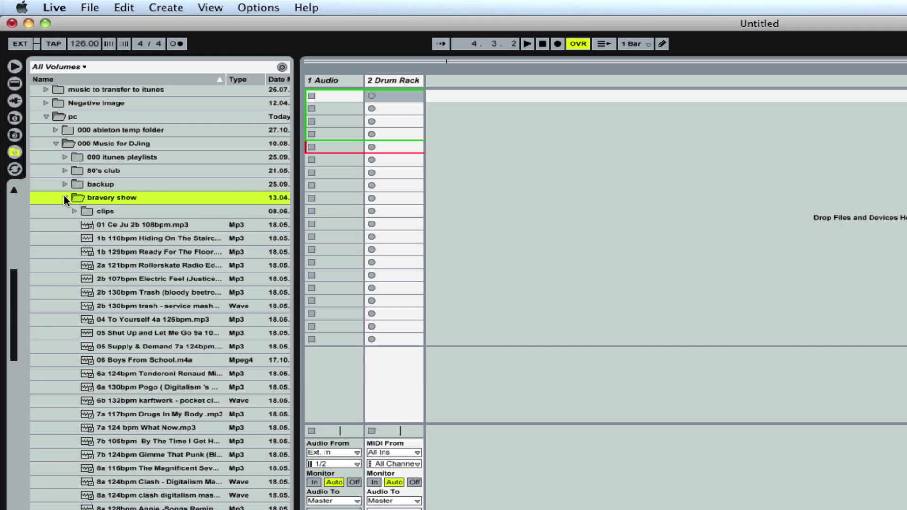
{"action": "scroll", "coordinate": [164, 267], "scroll_direction": "down", "scroll_amount": 3}
{"action": "scroll", "coordinate": [164, 267], "scroll_direction": "down", "scroll_amount": 12}
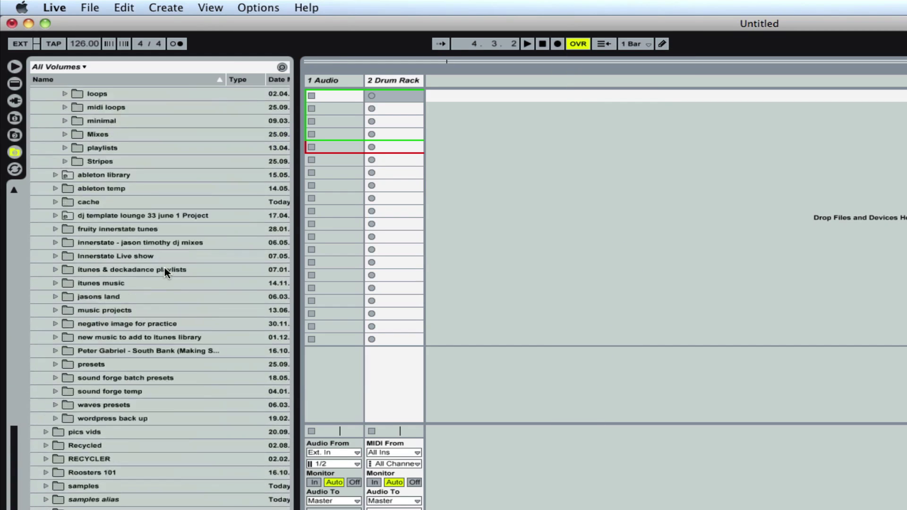
{"action": "scroll", "coordinate": [165, 268], "scroll_direction": "up", "scroll_amount": 11}
{"action": "scroll", "coordinate": [164, 267], "scroll_direction": "up", "scroll_amount": 3}
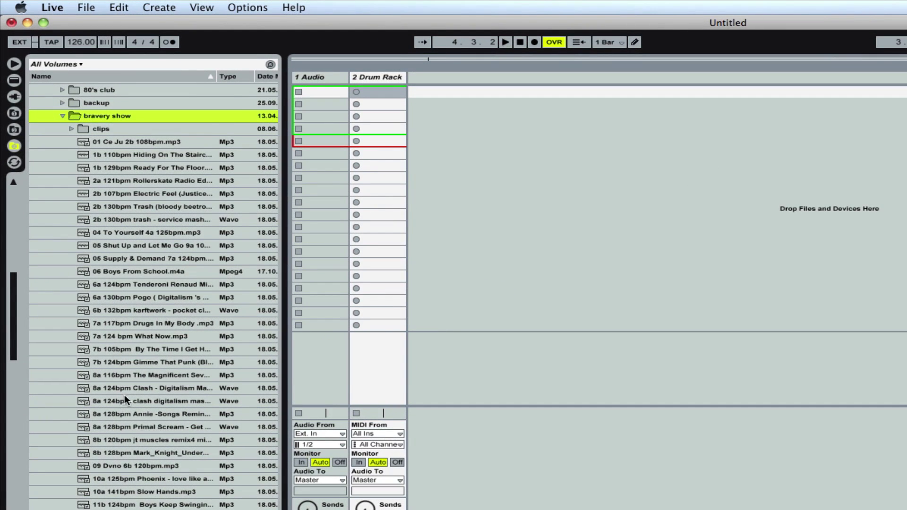
{"action": "scroll", "coordinate": [124, 395], "scroll_direction": "down", "scroll_amount": 5}
{"action": "scroll", "coordinate": [153, 394], "scroll_direction": "up", "scroll_amount": 2}
{"action": "scroll", "coordinate": [132, 330], "scroll_direction": "up", "scroll_amount": 4}
{"action": "scroll", "coordinate": [132, 276], "scroll_direction": "up", "scroll_amount": 2}
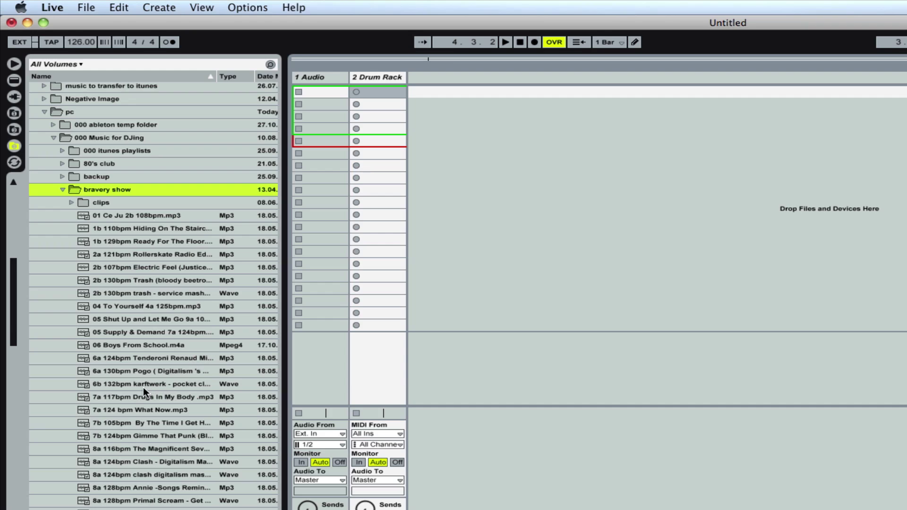
Collapse bravery show, expand Citrus tracks, and browse its 01 early, 02 mid and 03 Late folders
{"action": "key", "text": "Left"}
{"action": "key", "text": "Down"}
{"action": "key", "text": "Right"}
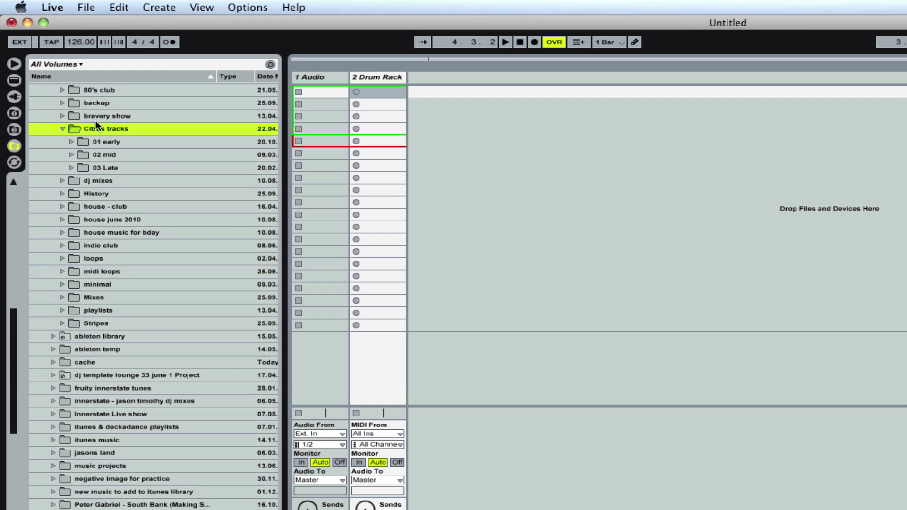
{"action": "left_click", "coordinate": [111, 142]}
{"action": "left_click", "coordinate": [106, 155]}
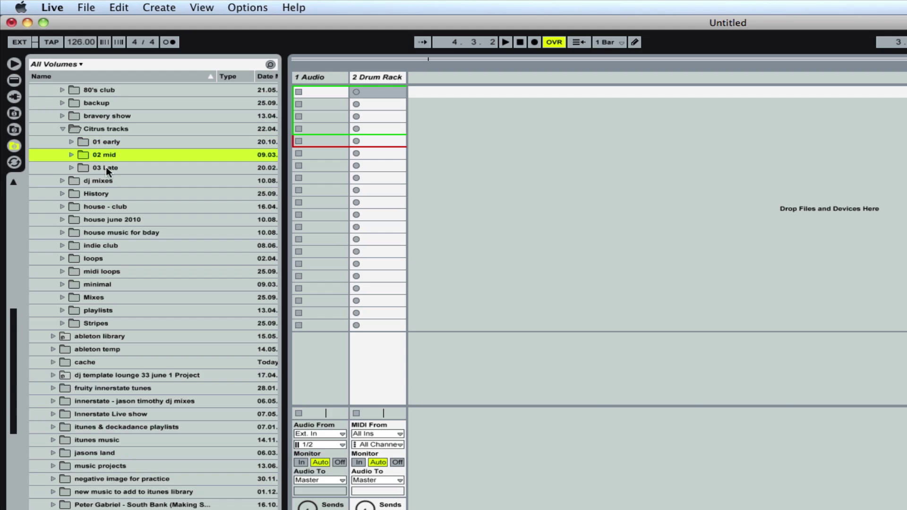
{"action": "left_click", "coordinate": [106, 171]}
{"action": "left_click", "coordinate": [70, 168]}
{"action": "left_click", "coordinate": [70, 168]}
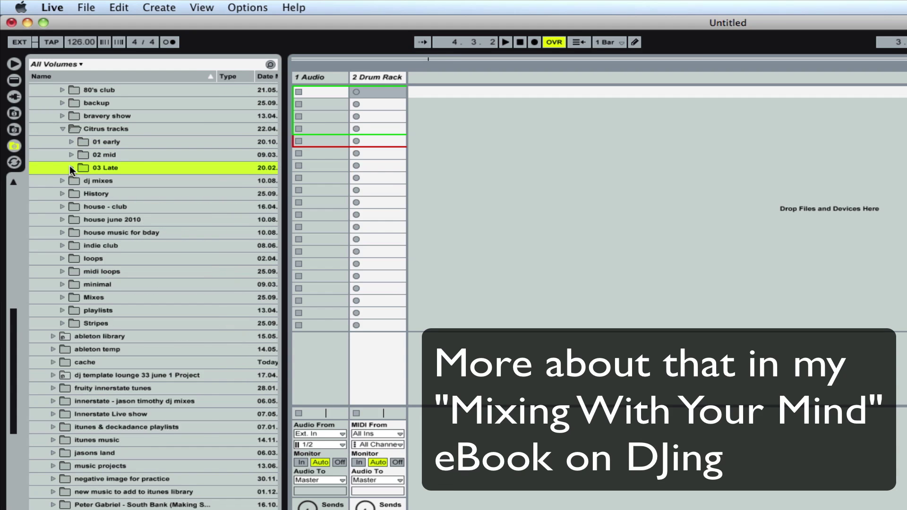
{"action": "left_click", "coordinate": [102, 142]}
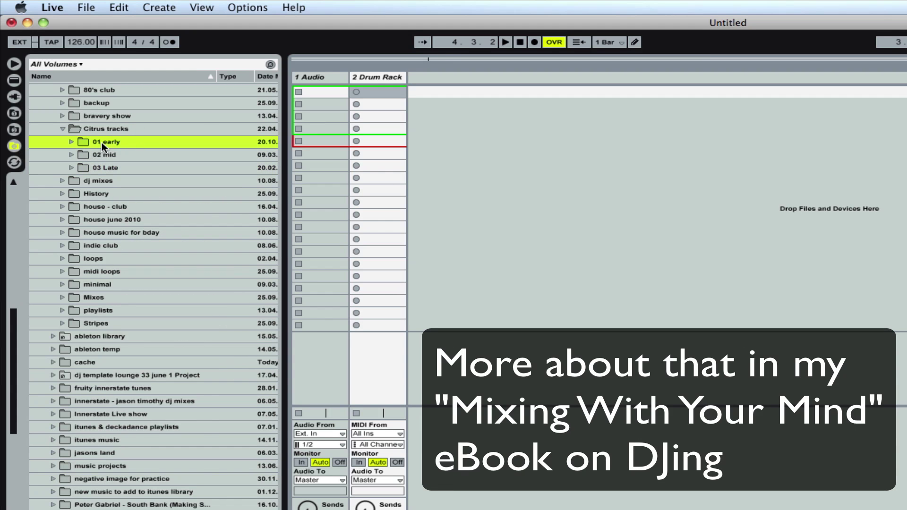
{"action": "left_click", "coordinate": [102, 153]}
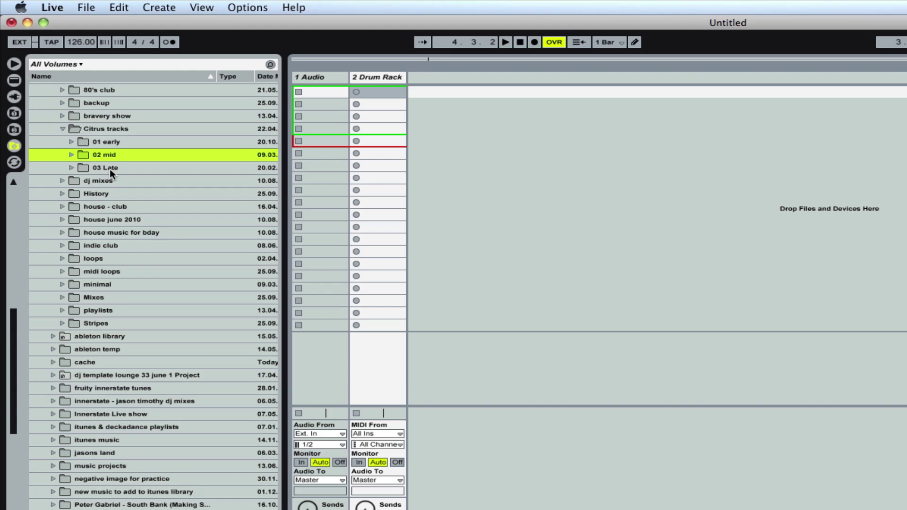
{"action": "left_click", "coordinate": [110, 169]}
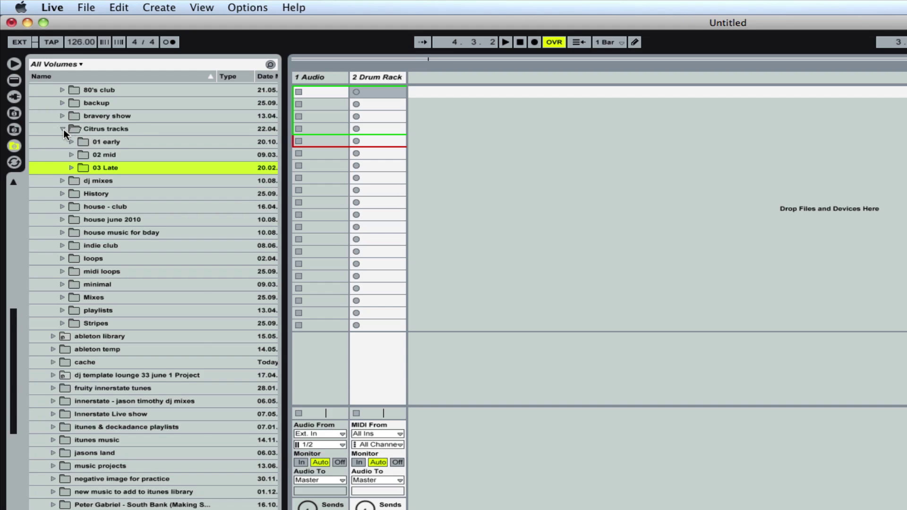
Collapse Citrus tracks, expand house - club, then collapse the pc folder
{"action": "scroll", "coordinate": [94, 206], "scroll_direction": "up", "scroll_amount": 3}
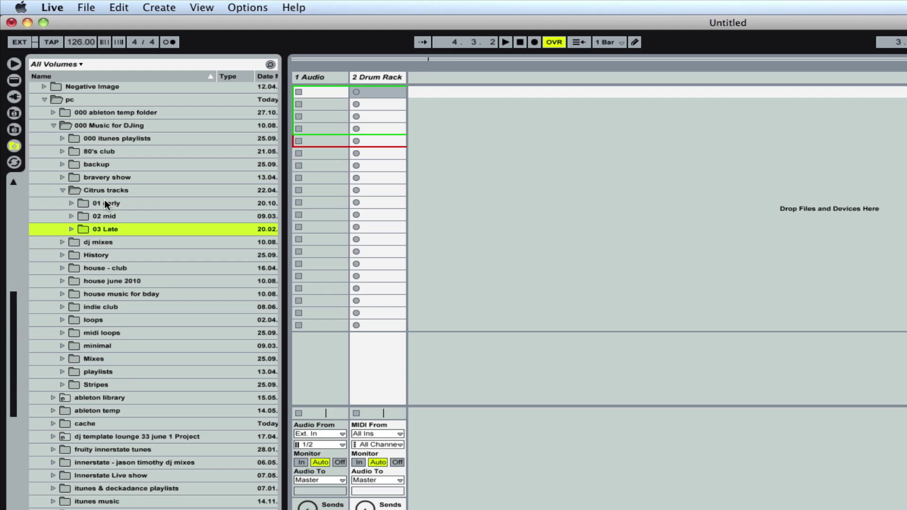
{"action": "left_click", "coordinate": [62, 190]}
{"action": "scroll", "coordinate": [61, 302], "scroll_direction": "up", "scroll_amount": 4}
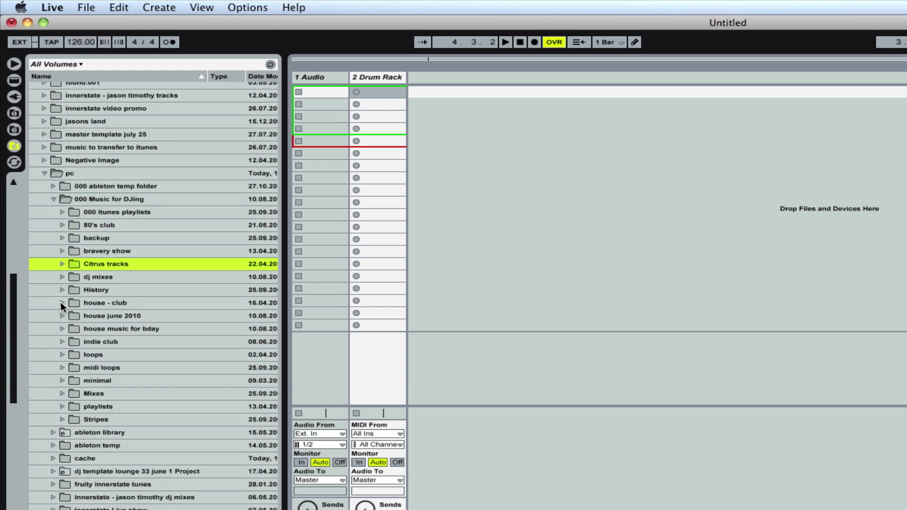
{"action": "left_click", "coordinate": [62, 303]}
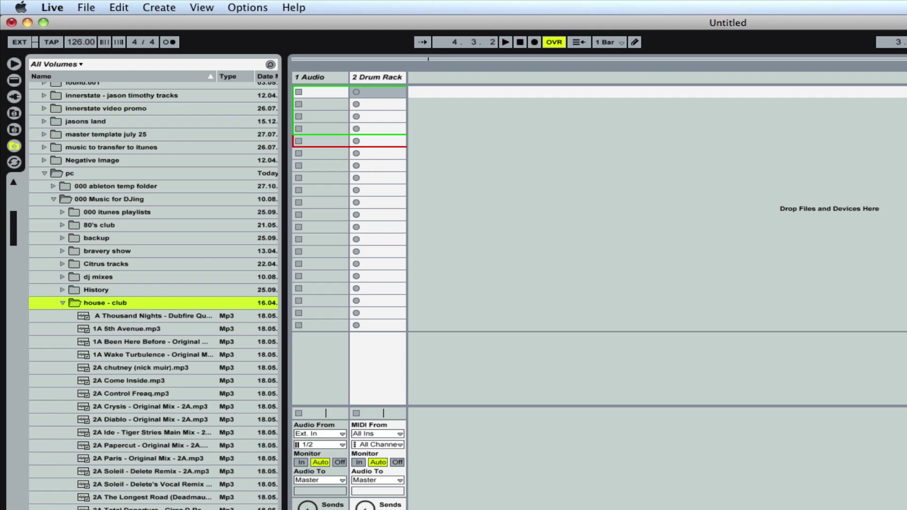
{"action": "scroll", "coordinate": [143, 413], "scroll_direction": "down", "scroll_amount": 12}
{"action": "scroll", "coordinate": [142, 413], "scroll_direction": "up", "scroll_amount": 10}
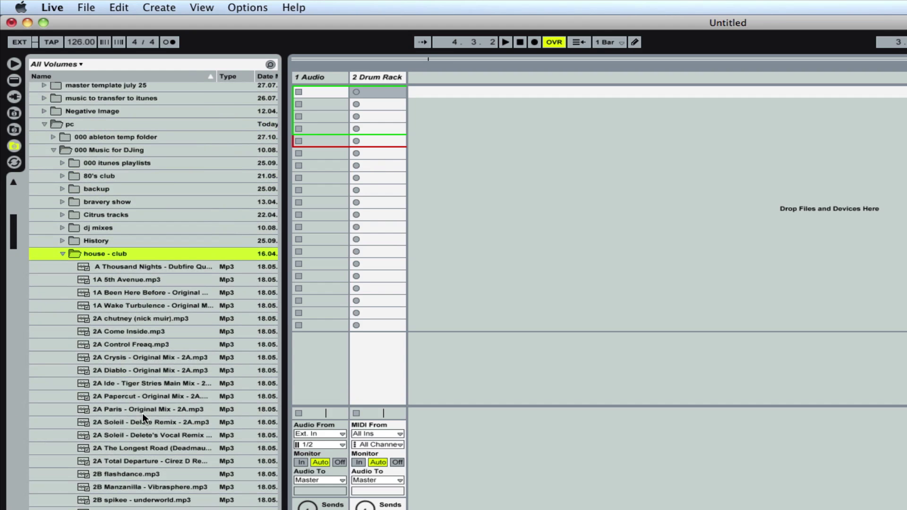
{"action": "left_click", "coordinate": [66, 124]}
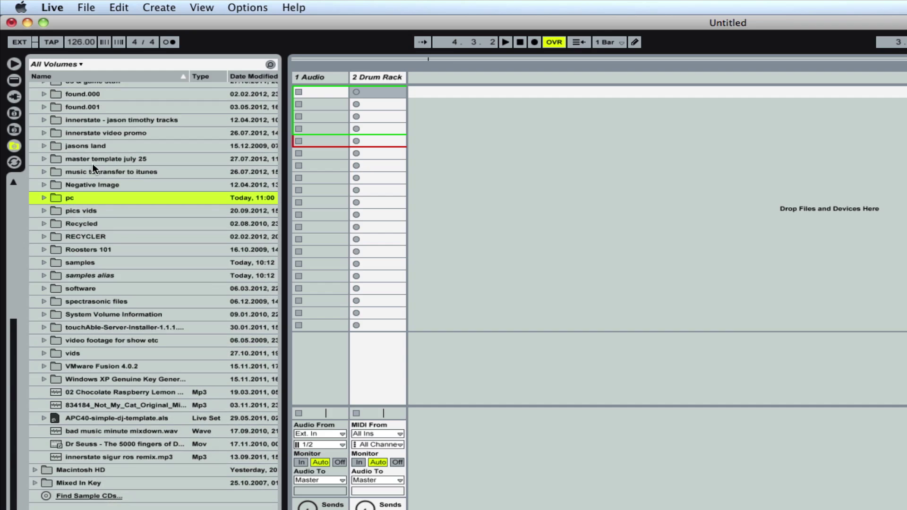
Open Live's Preferences at the Library settings and move the window fully into view
{"action": "left_click", "coordinate": [52, 7]}
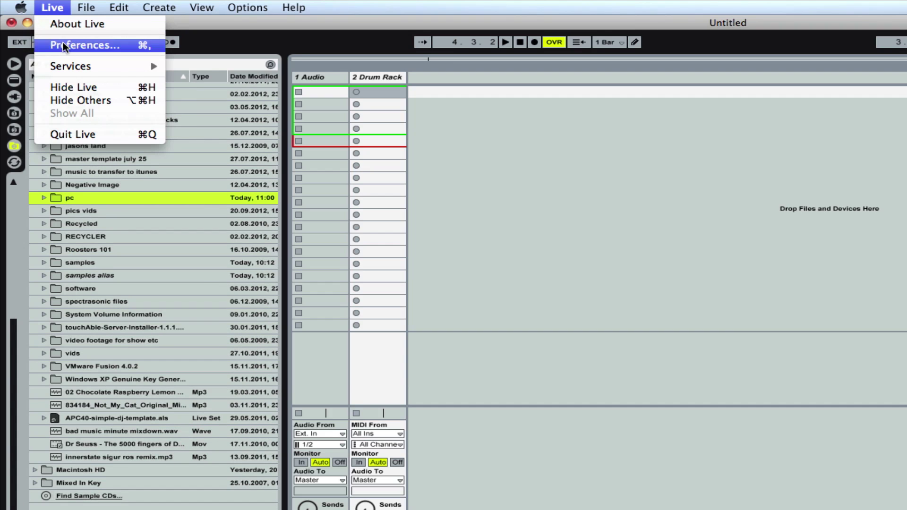
{"action": "left_click", "coordinate": [64, 45]}
{"action": "left_click_drag", "start_coordinate": [652, 220], "coordinate": [663, 174]}
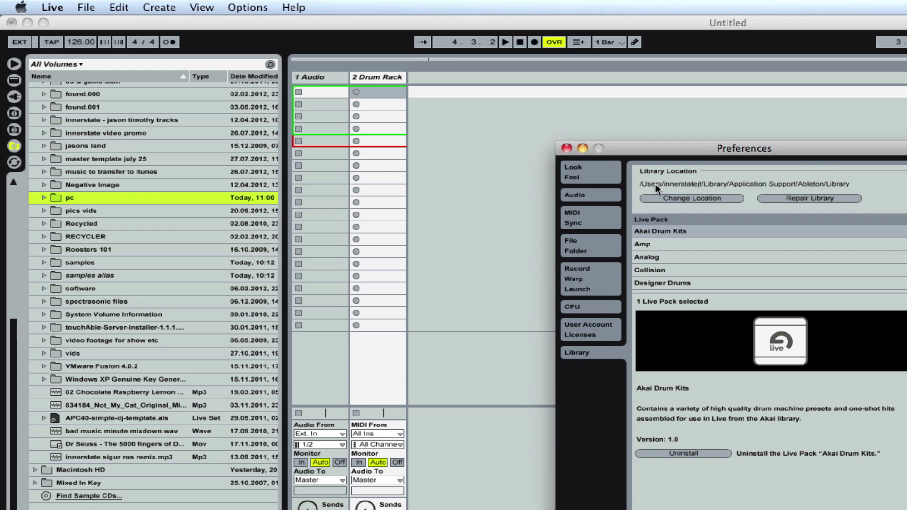
Relocate Live's library to /Volumes/FreeAgent Drive/pc/ableton library on the external drive
{"action": "left_click", "coordinate": [695, 197]}
{"action": "scroll", "coordinate": [730, 283], "scroll_direction": "down", "scroll_amount": 20}
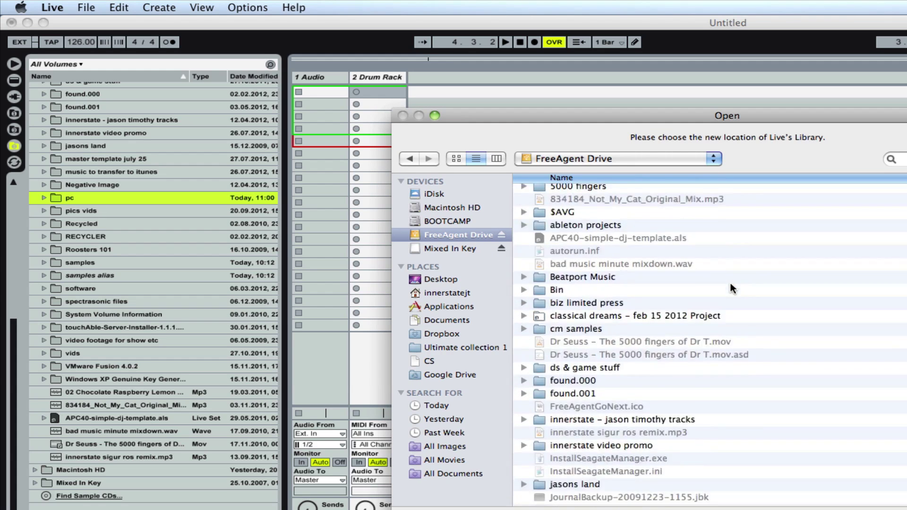
{"action": "scroll", "coordinate": [729, 288], "scroll_direction": "down", "scroll_amount": 1}
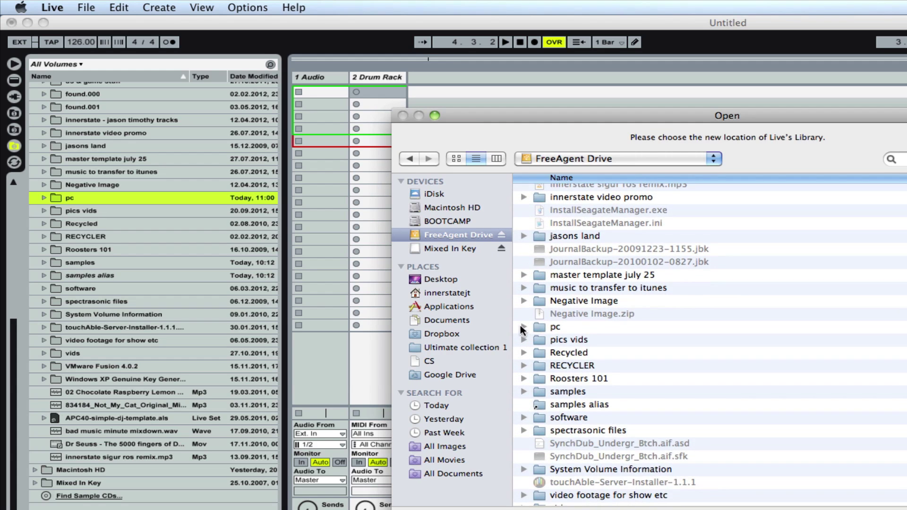
{"action": "left_click", "coordinate": [522, 327]}
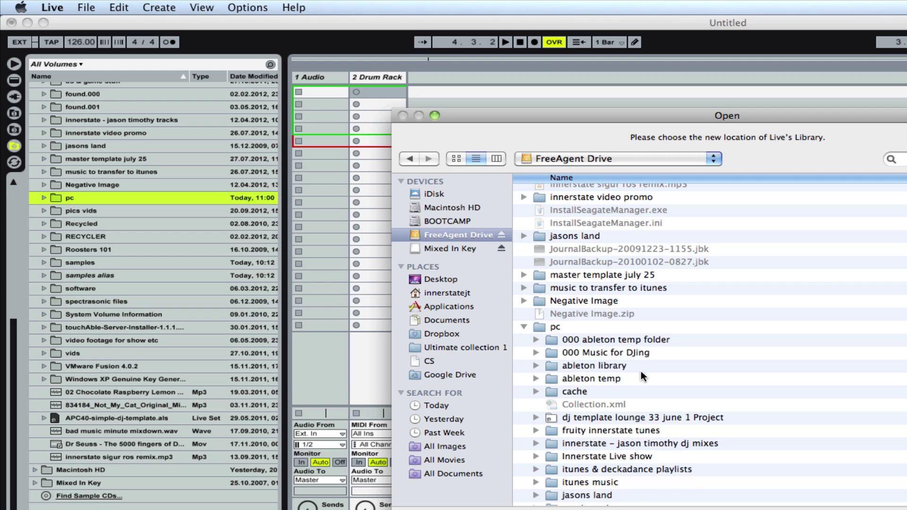
{"action": "left_click", "coordinate": [575, 369]}
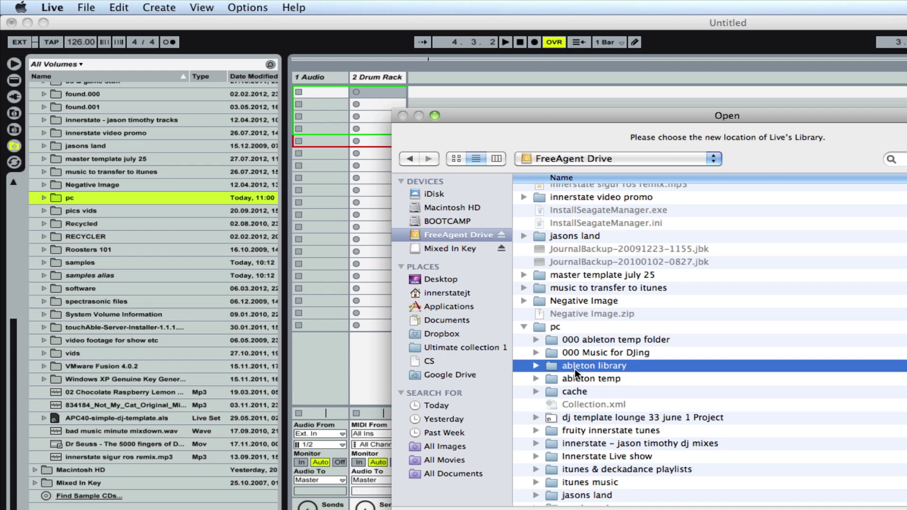
{"action": "key", "text": "Return"}
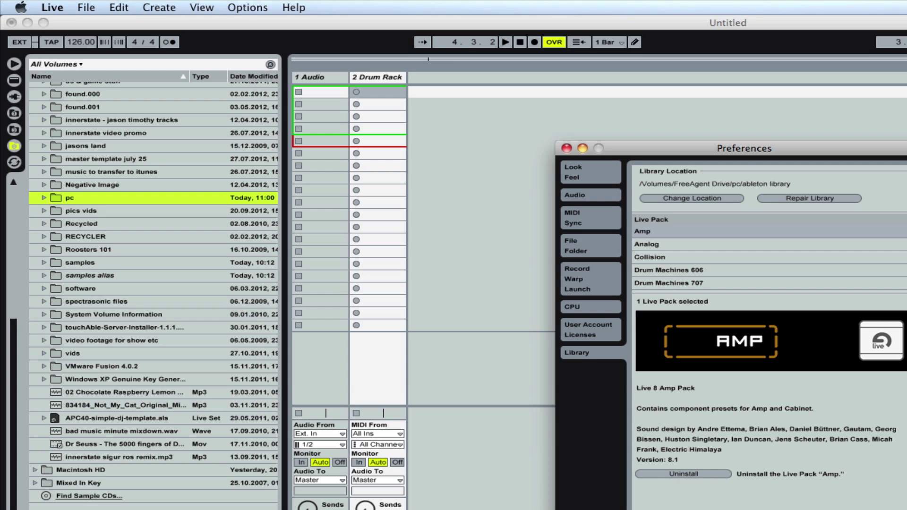
Review the File Folder settings for the Temporary and Cache folders, then close Preferences
{"action": "left_click", "coordinate": [584, 247]}
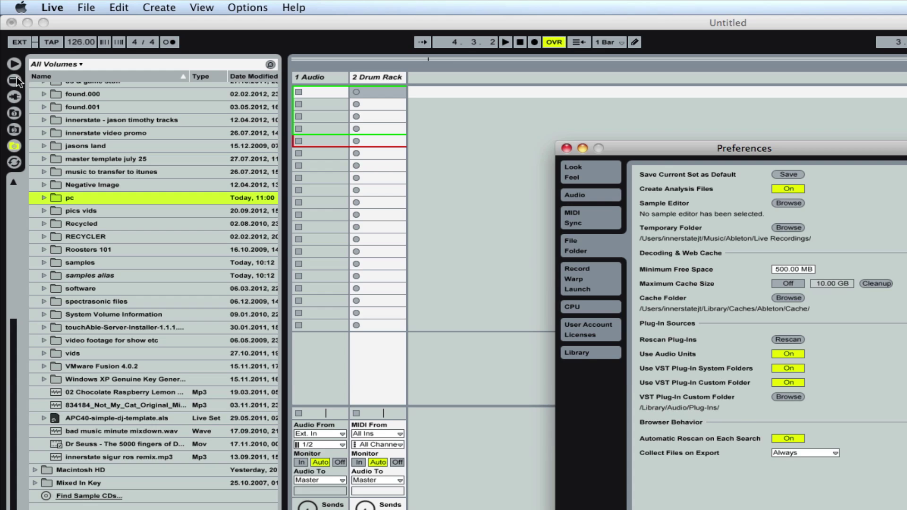
{"action": "key", "text": "super+comma"}
Show Plug-In Devices in the browser and reopen Live's Preferences
{"action": "left_click", "coordinate": [14, 97]}
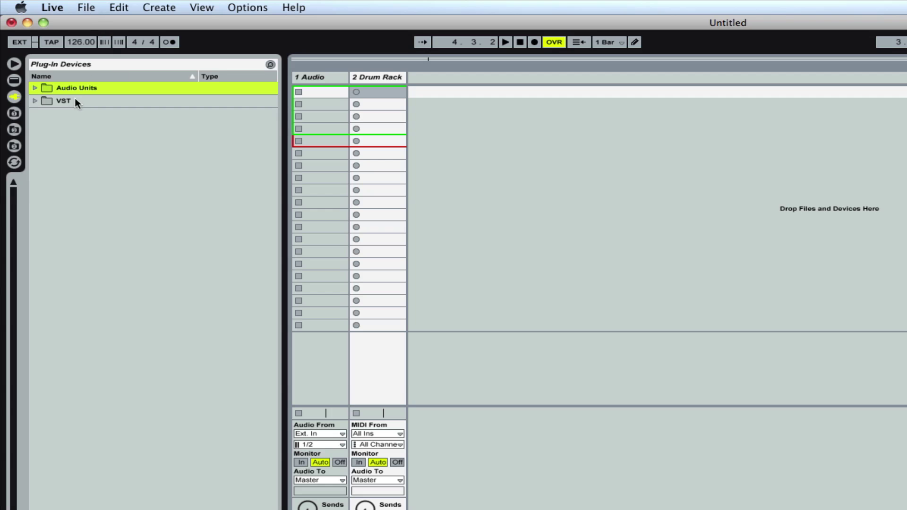
{"action": "left_click", "coordinate": [61, 9]}
{"action": "left_click", "coordinate": [69, 45]}
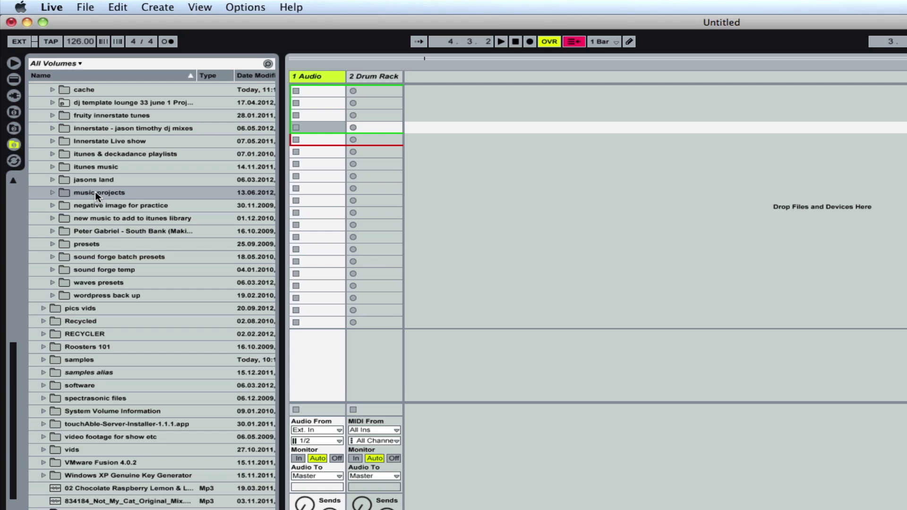
Expand the music projects folder and scroll through its saved Live project folders
{"action": "left_click", "coordinate": [52, 192]}
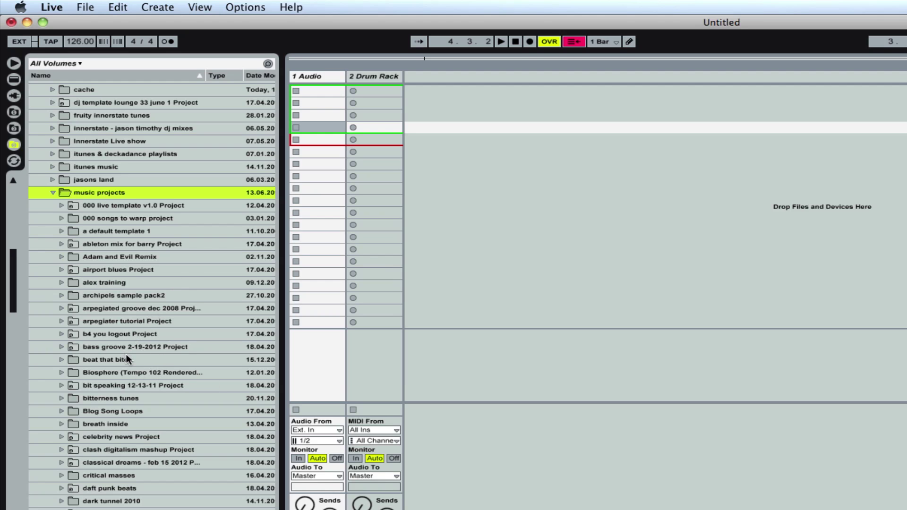
{"action": "scroll", "coordinate": [146, 247], "scroll_direction": "down", "scroll_amount": 10}
{"action": "scroll", "coordinate": [146, 248], "scroll_direction": "up", "scroll_amount": 5}
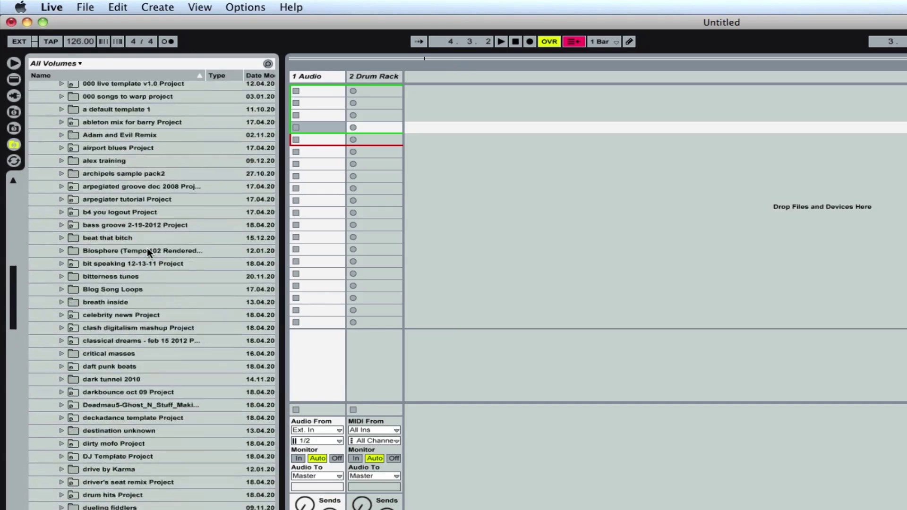
{"action": "scroll", "coordinate": [146, 248], "scroll_direction": "up", "scroll_amount": 3}
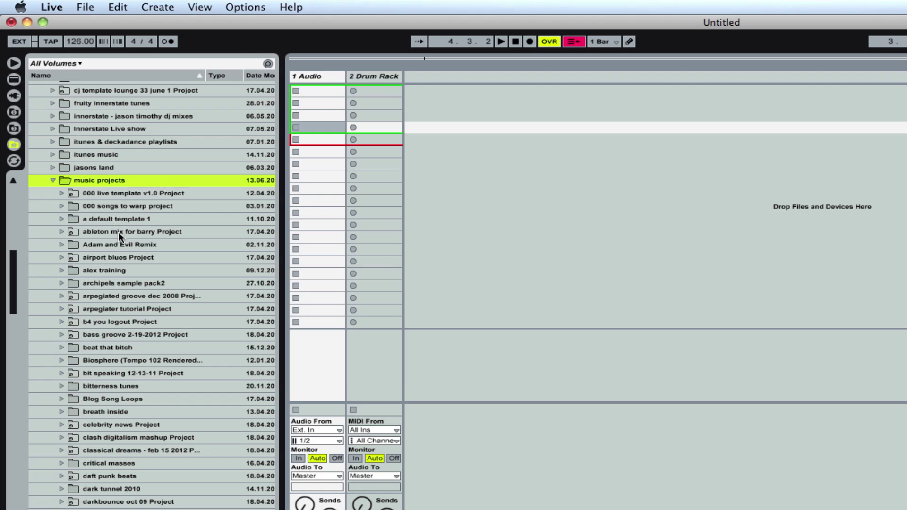
{"action": "scroll", "coordinate": [119, 233], "scroll_direction": "down", "scroll_amount": 2}
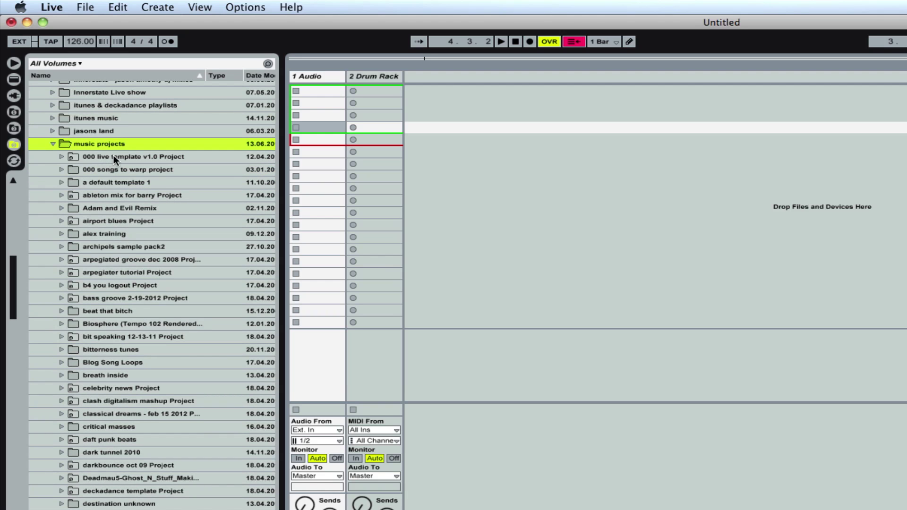
{"action": "scroll", "coordinate": [104, 382], "scroll_direction": "down", "scroll_amount": 5}
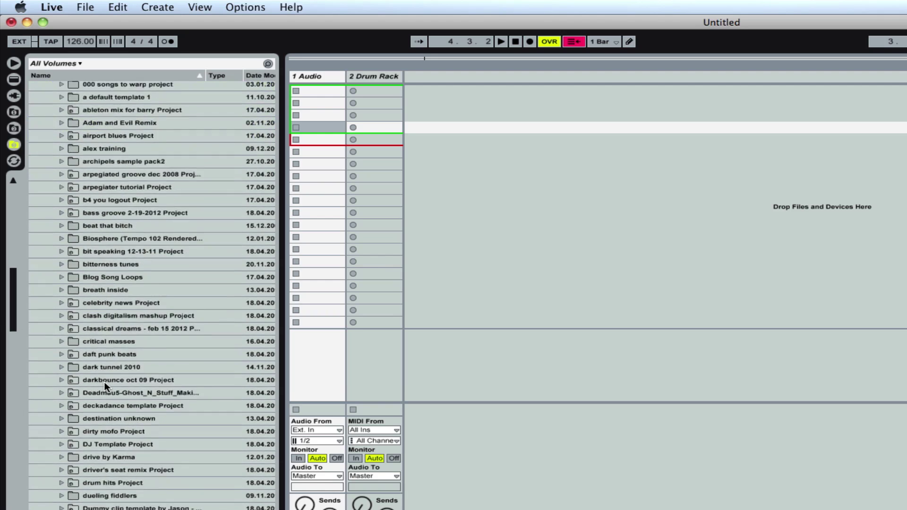
{"action": "scroll", "coordinate": [104, 381], "scroll_direction": "up", "scroll_amount": 4}
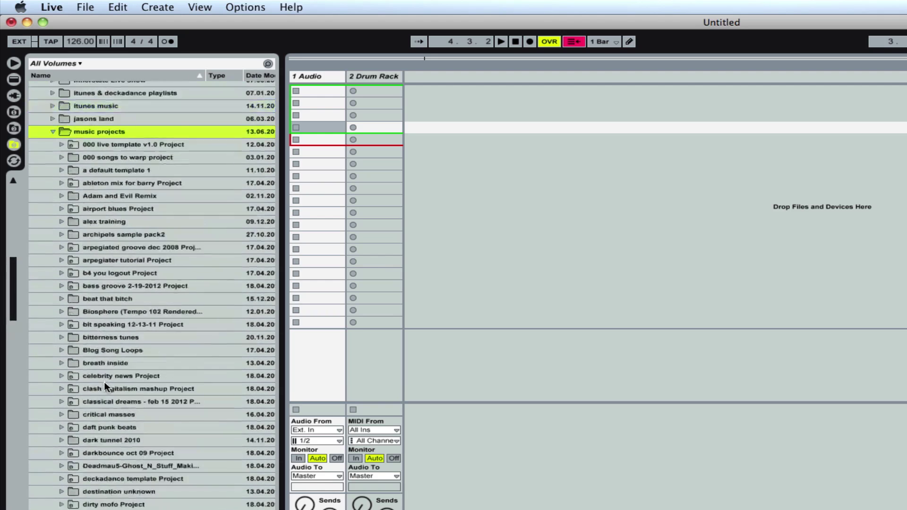
Expand '000 songs to warp' and 'ableton mix for barry Project', select its Samples folder, then collapse it
{"action": "left_click", "coordinate": [62, 157]}
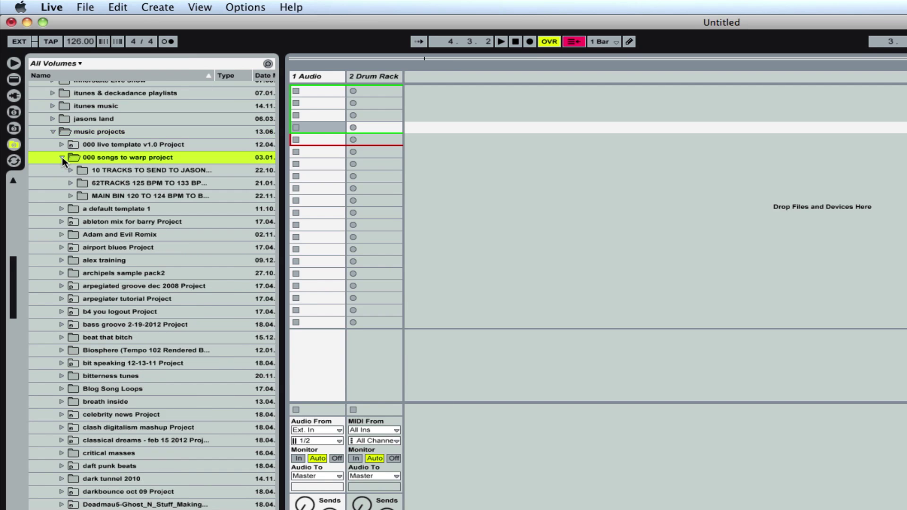
{"action": "left_click", "coordinate": [110, 188]}
{"action": "left_click", "coordinate": [106, 195]}
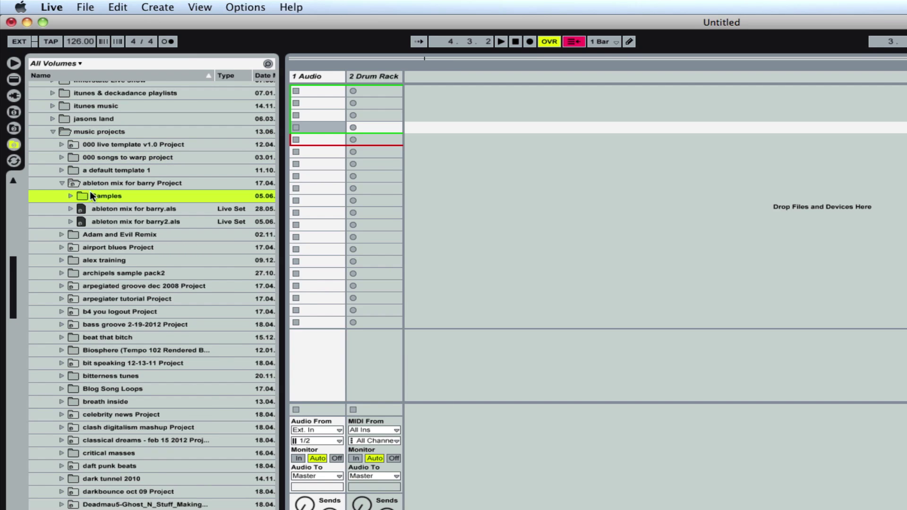
{"action": "left_click", "coordinate": [60, 182]}
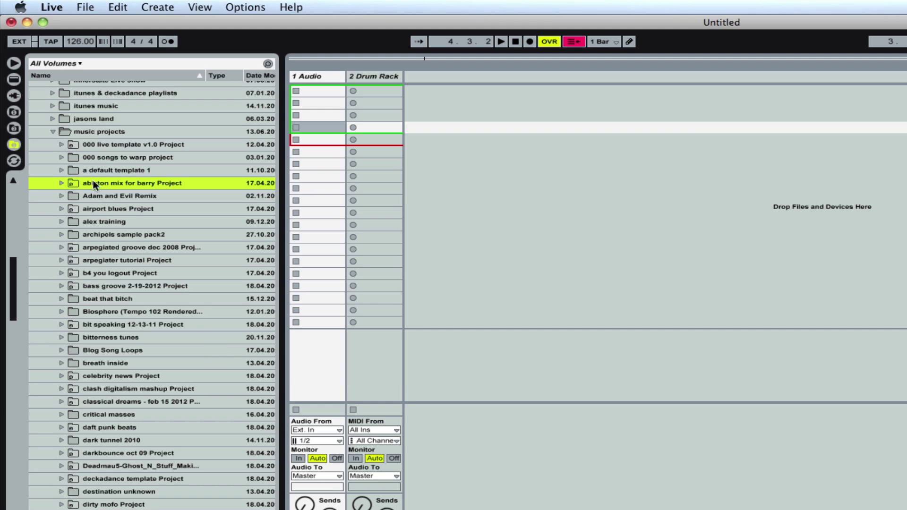
Select the airport blues Project folder in the browser
{"action": "left_click", "coordinate": [83, 8]}
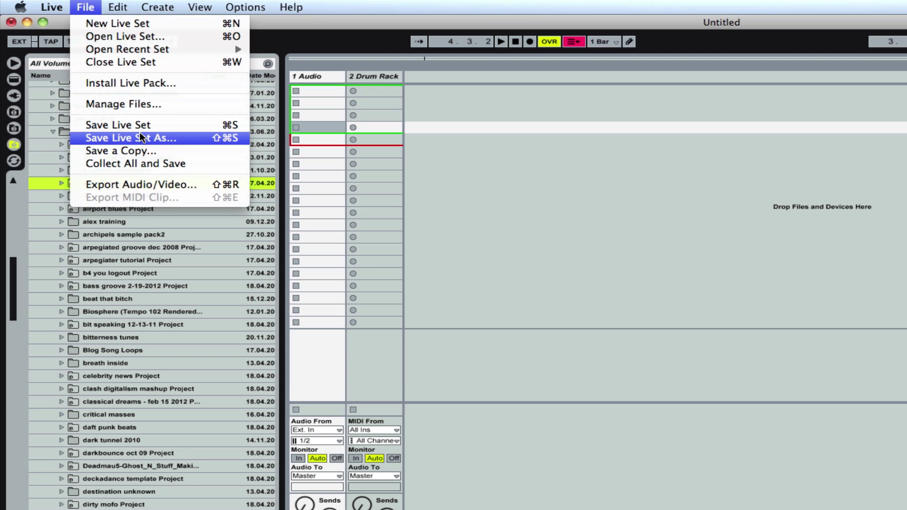
{"action": "left_click", "coordinate": [108, 218]}
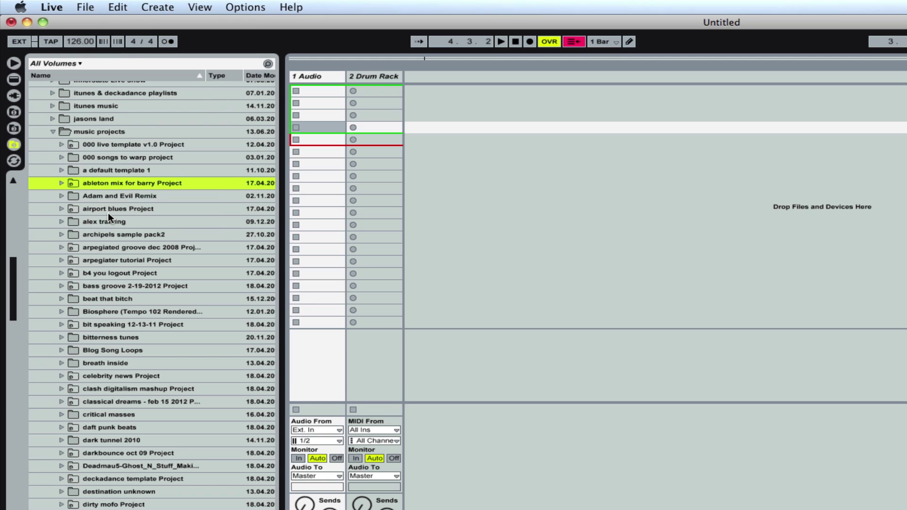
{"action": "left_click", "coordinate": [108, 209]}
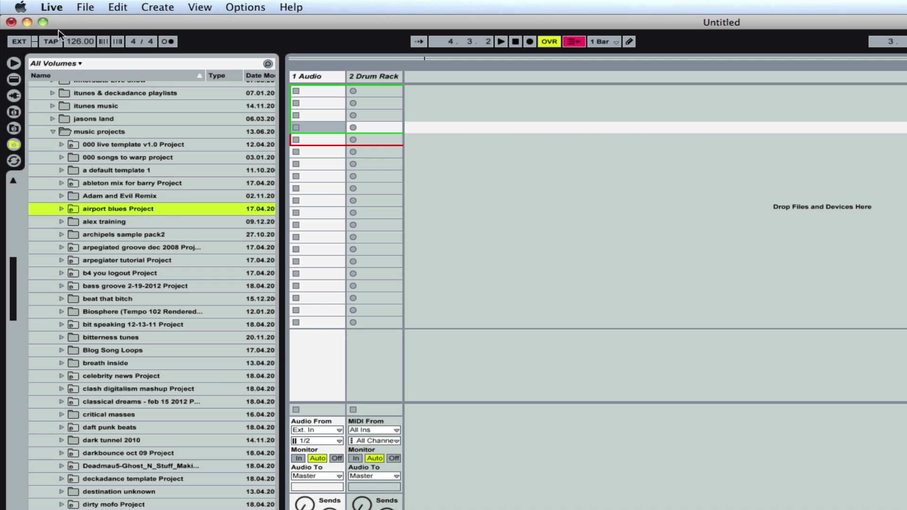
Collect All and Save the set, copying all four media file types
{"action": "left_click", "coordinate": [86, 7]}
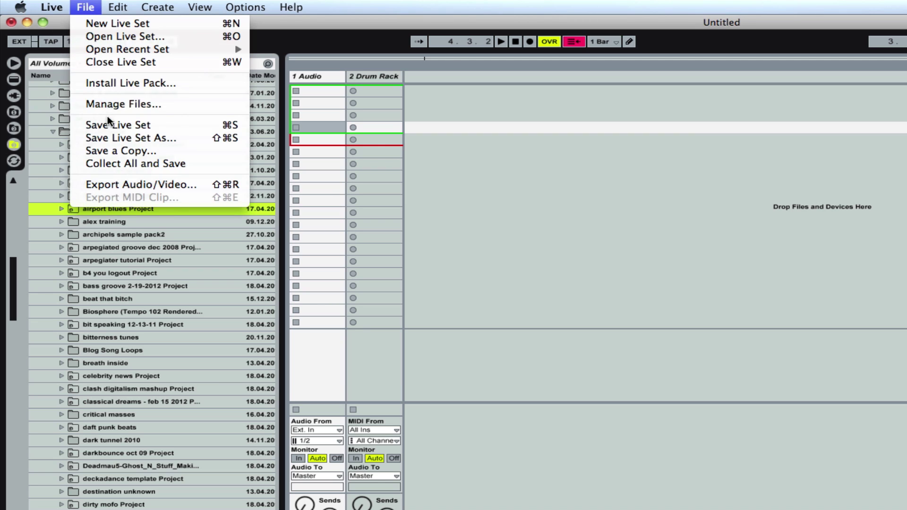
{"action": "left_click", "coordinate": [134, 165]}
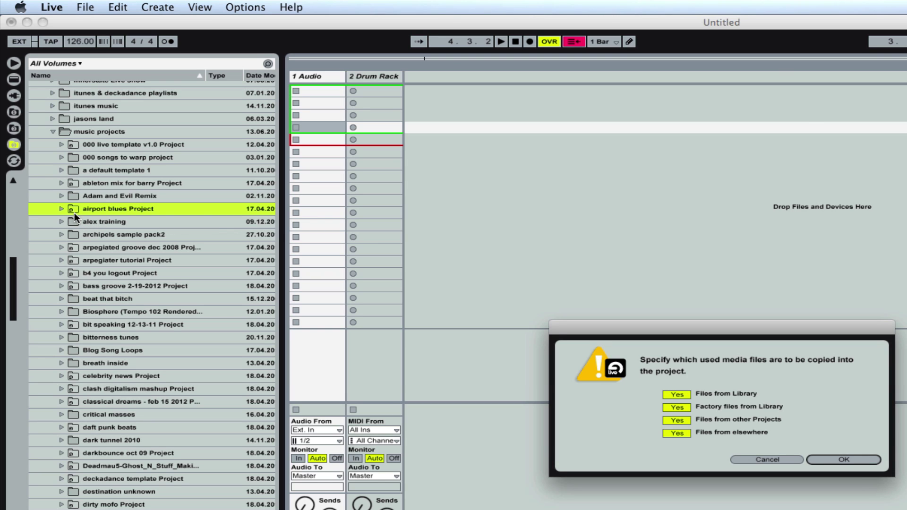
{"action": "key", "text": "Return"}
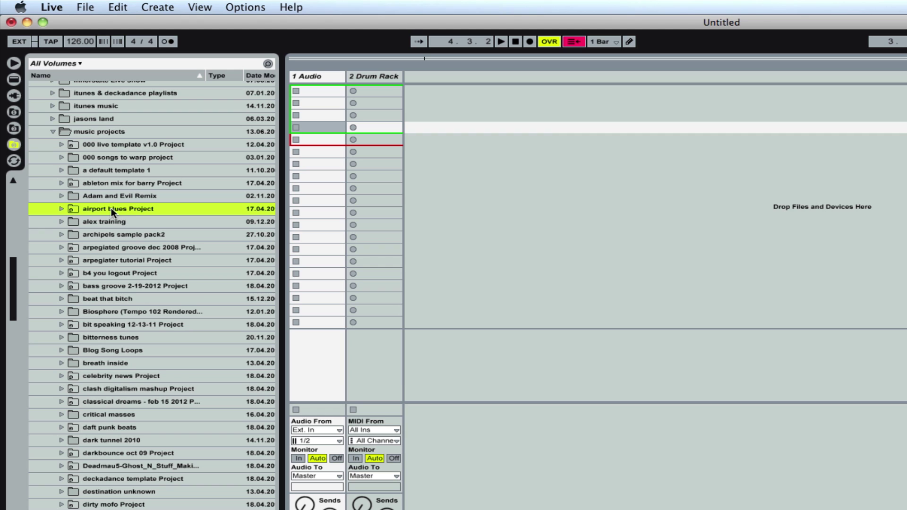
Select the music projects folder and collapse it, revealing presets, samples and vids
{"action": "scroll", "coordinate": [112, 224], "scroll_direction": "down", "scroll_amount": 1}
{"action": "left_click", "coordinate": [107, 122]}
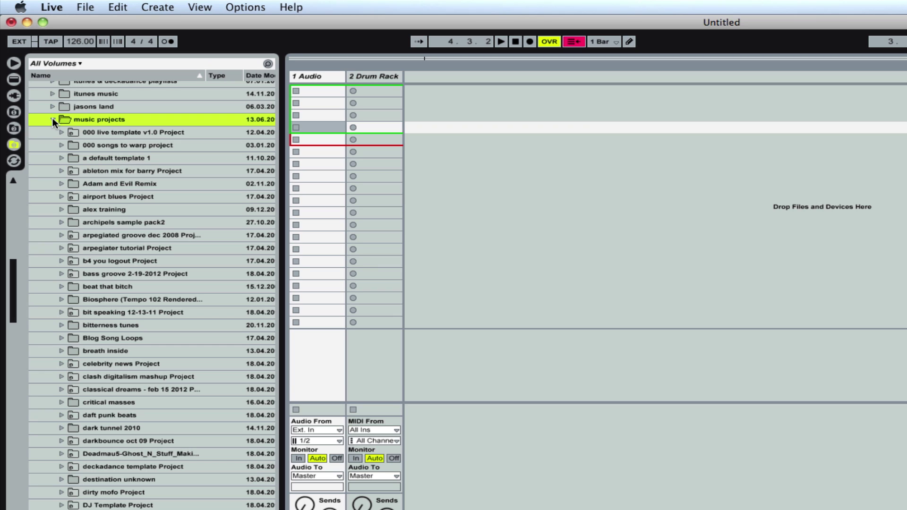
{"action": "scroll", "coordinate": [132, 395], "scroll_direction": "down", "scroll_amount": 9}
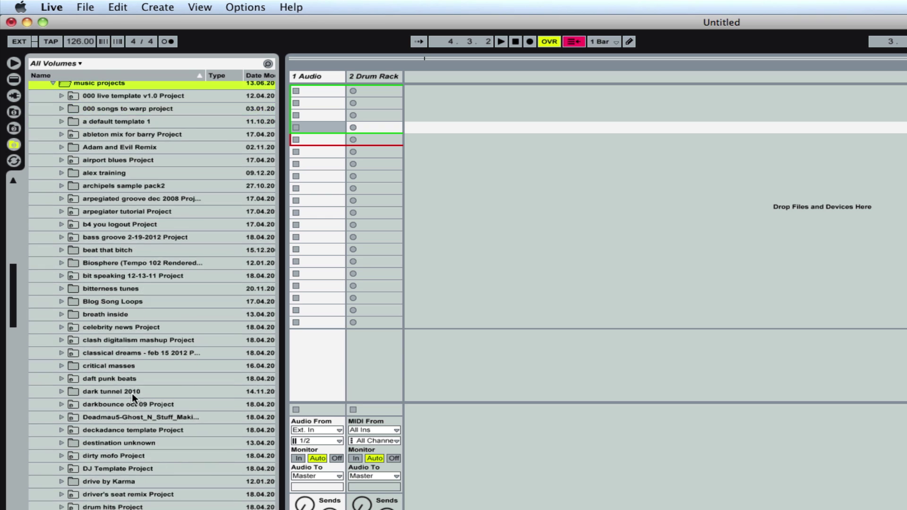
{"action": "scroll", "coordinate": [132, 397], "scroll_direction": "up", "scroll_amount": 8}
{"action": "scroll", "coordinate": [127, 151], "scroll_direction": "up", "scroll_amount": 2}
{"action": "left_click", "coordinate": [123, 132]}
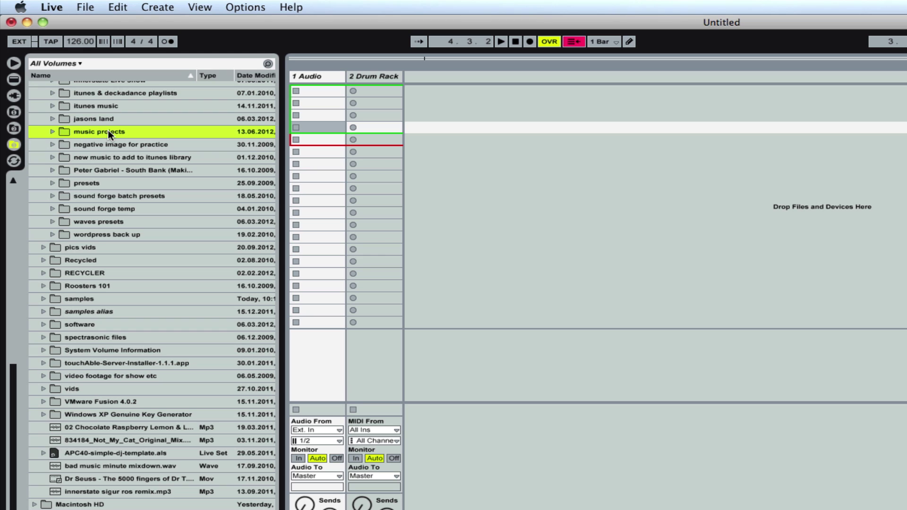